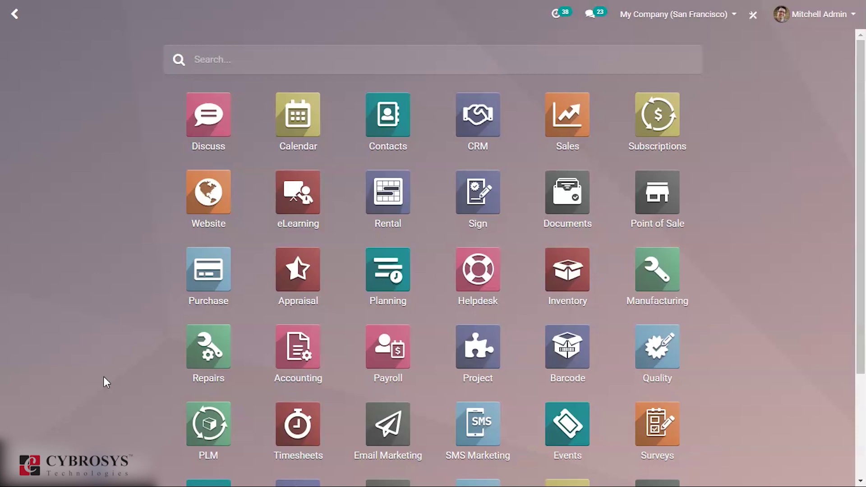
# Open the Documents app and show the Marketing workspace with its two image files
pyautogui.write('do')
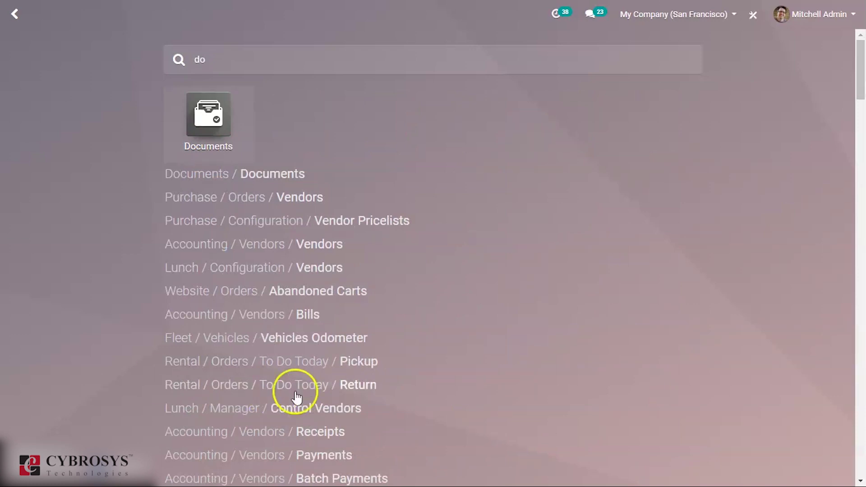
pyautogui.click(247, 134)
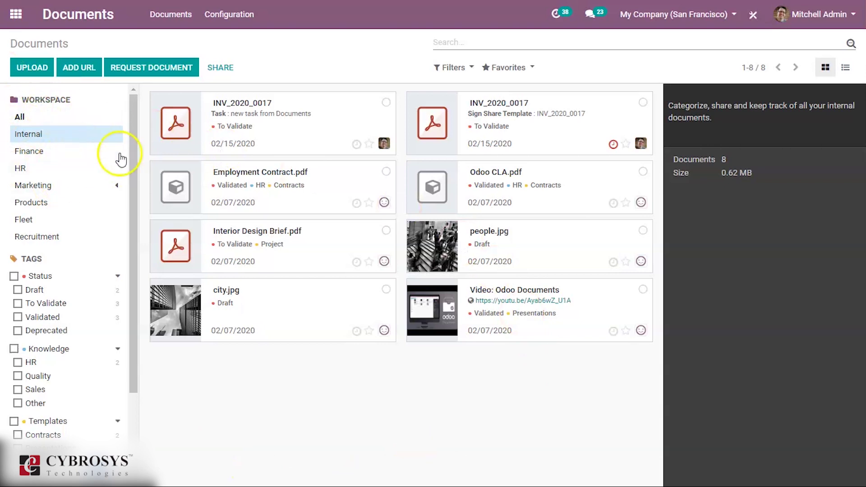
pyautogui.click(33, 120)
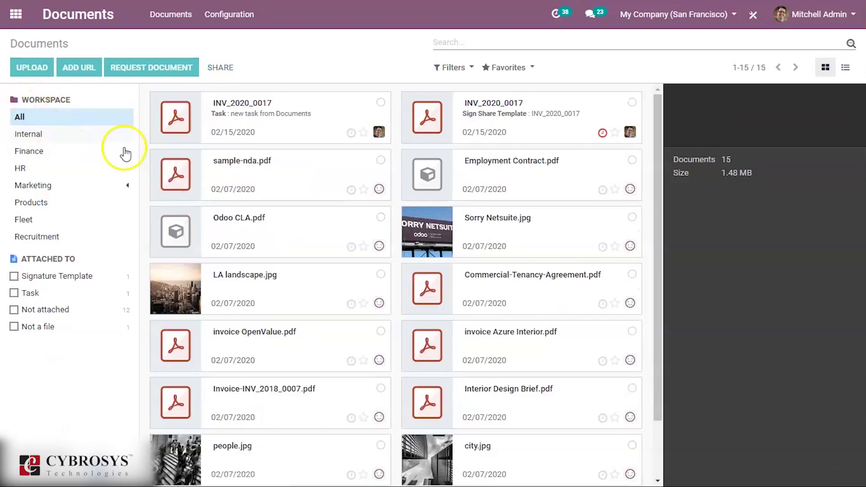
pyautogui.scroll(-2, 289, 480)
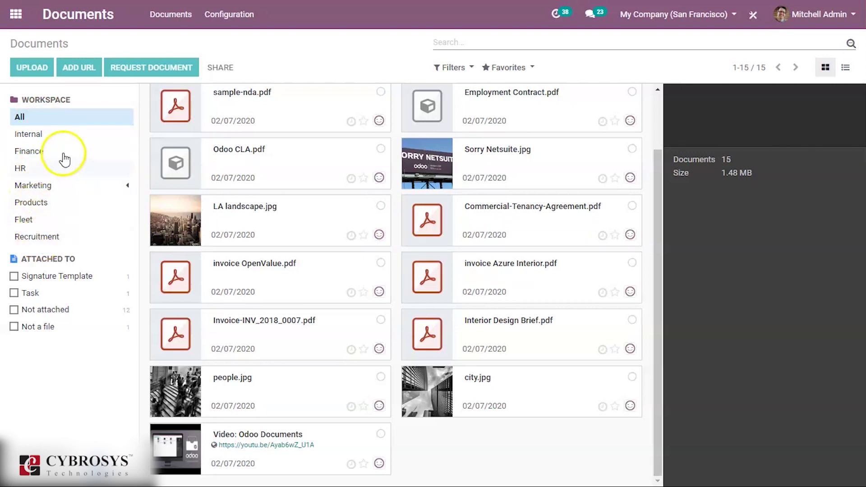
pyautogui.click(131, 187)
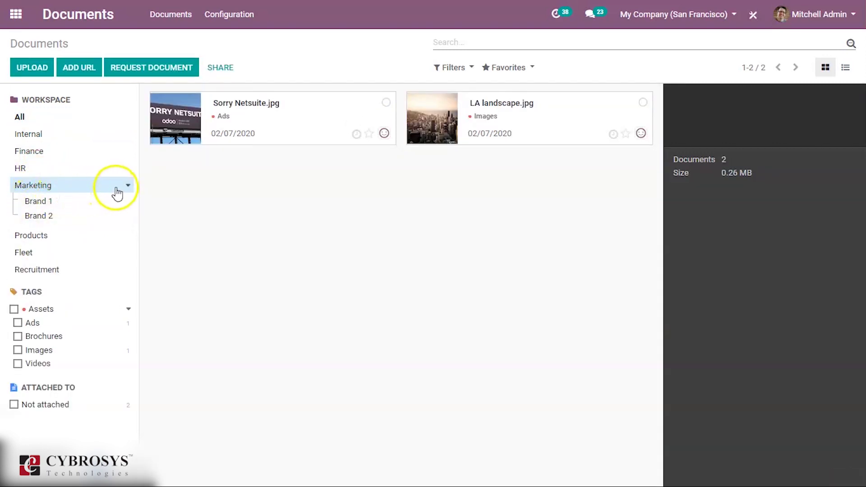
pyautogui.click(125, 187)
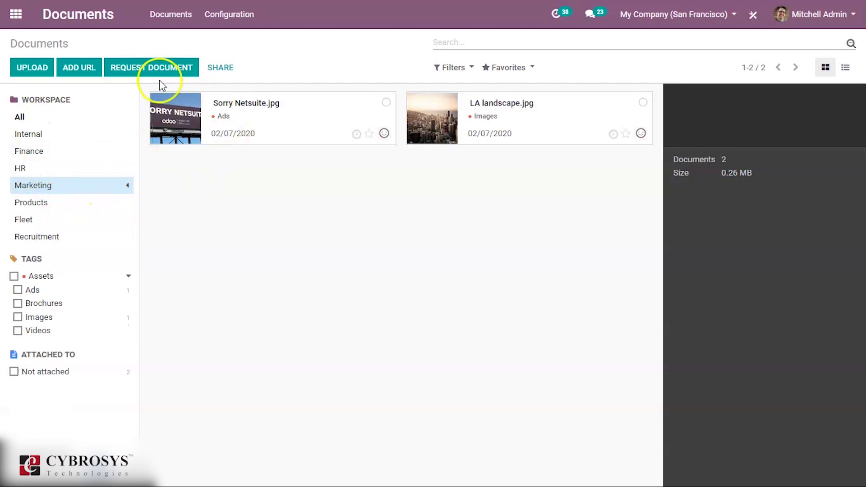
# Open the Workspaces list from Configuration and start a new workspace form
pyautogui.click(241, 15)
pyautogui.click(254, 58)
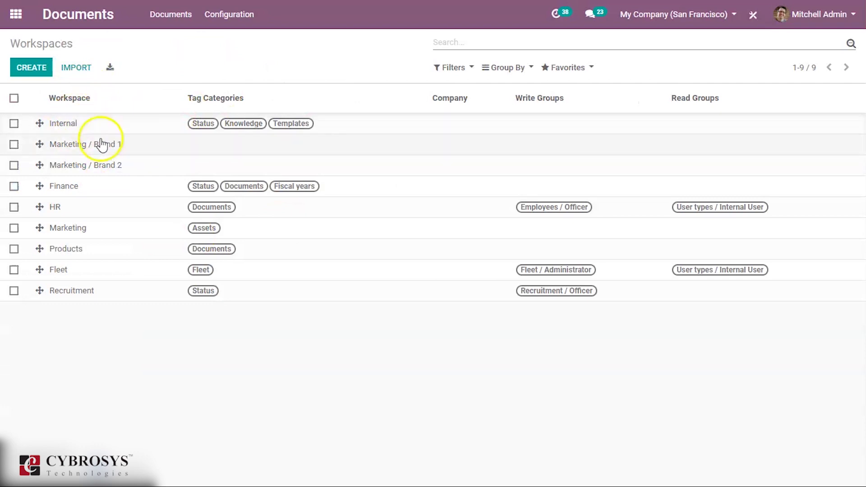
pyautogui.click(45, 69)
pyautogui.click(244, 164)
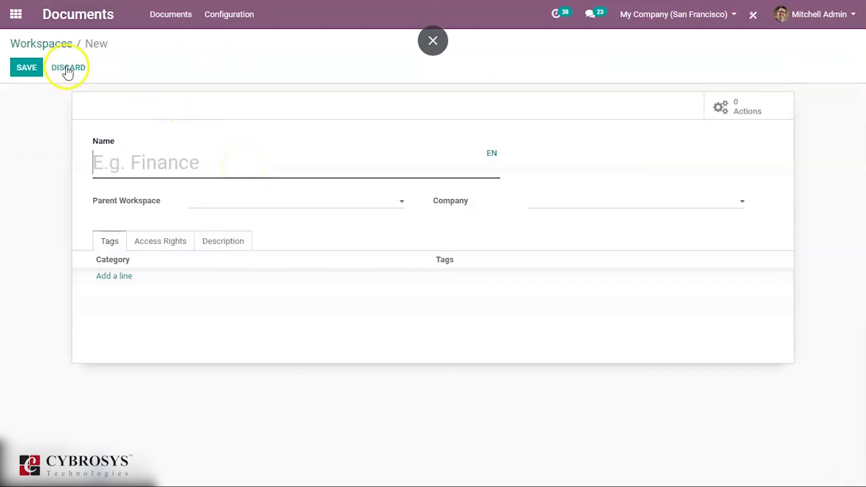
pyautogui.click(64, 44)
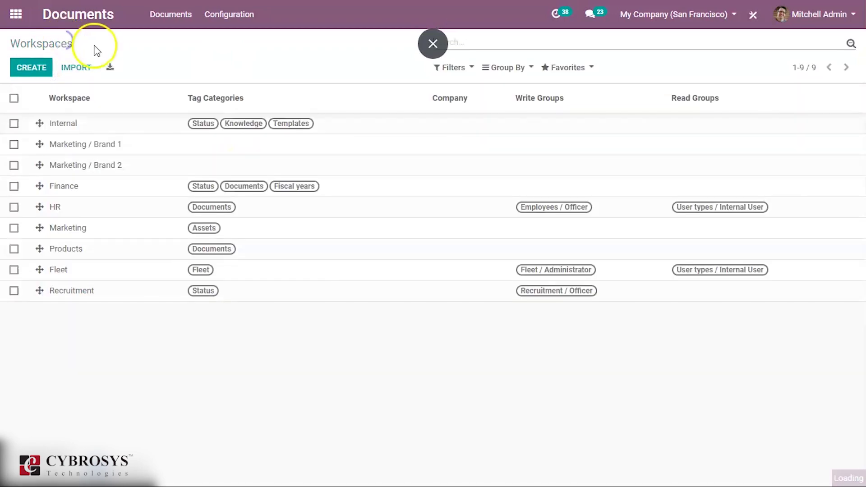
# Name the new workspace 'Development' with parent workspace Internal, leaving company empty
pyautogui.click(36, 69)
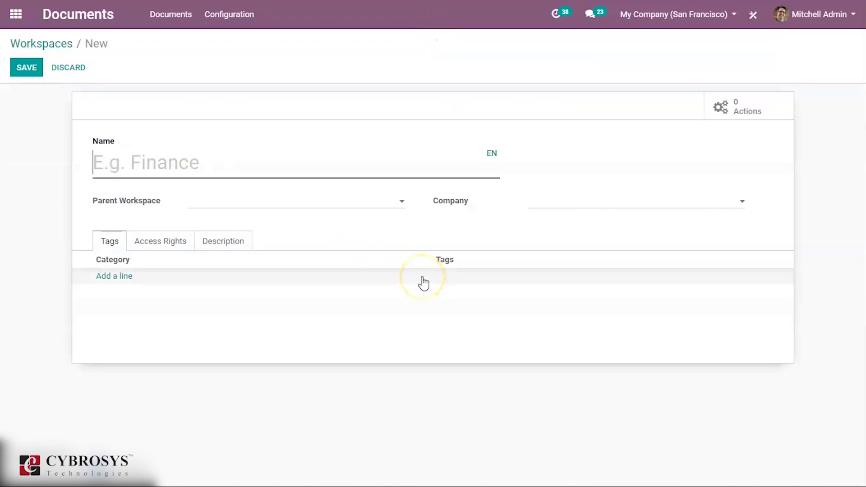
pyautogui.write('Development')
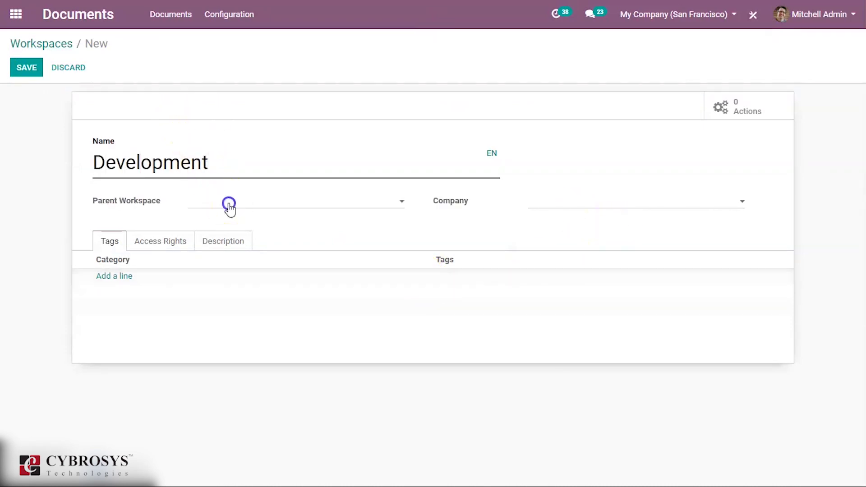
pyautogui.click(229, 203)
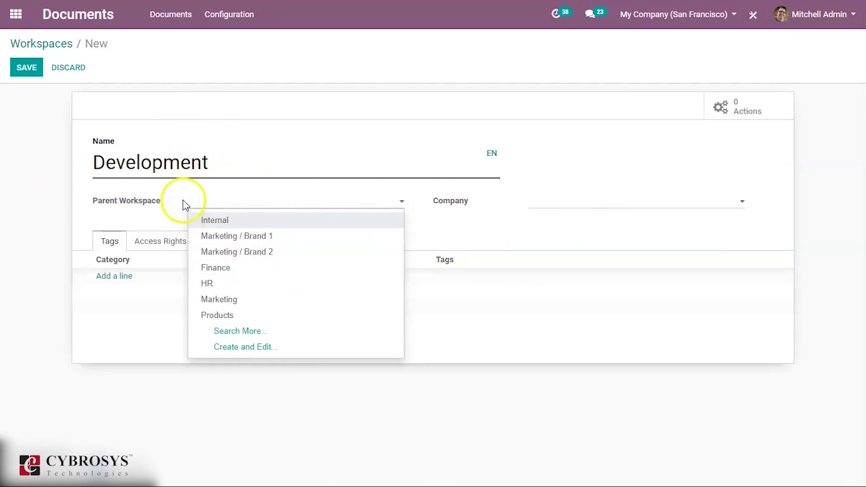
pyautogui.click(227, 220)
pyautogui.click(530, 207)
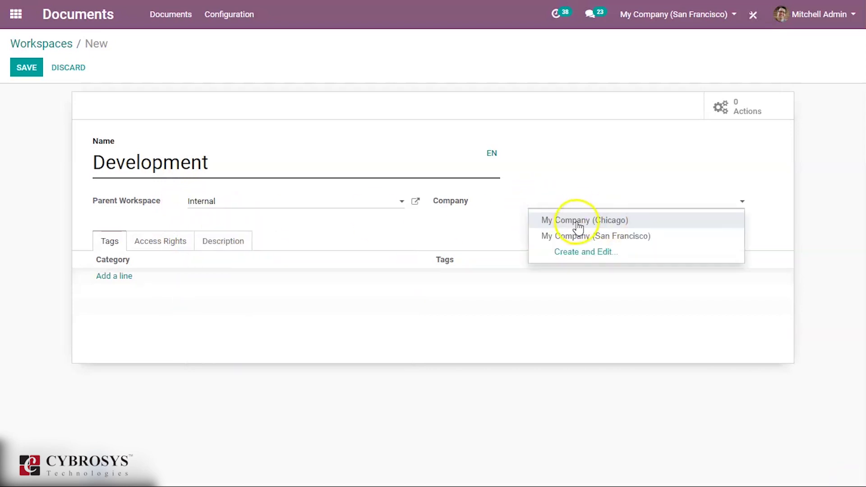
pyautogui.click(477, 232)
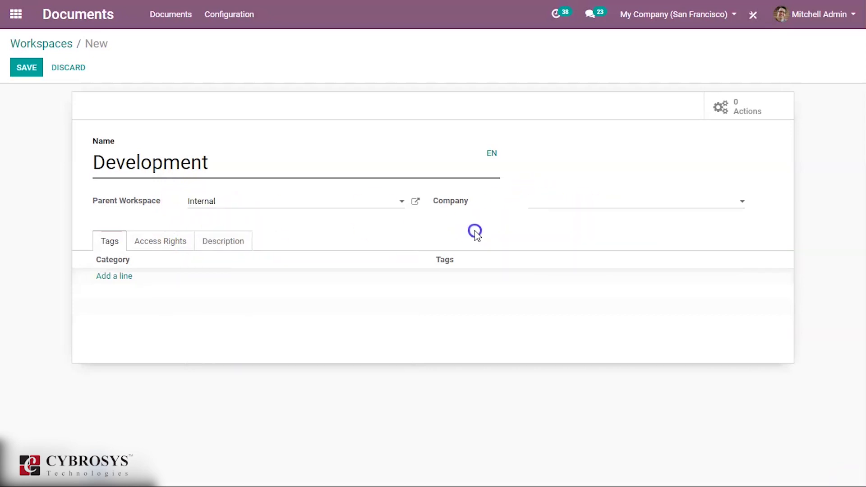
pyautogui.click(114, 279)
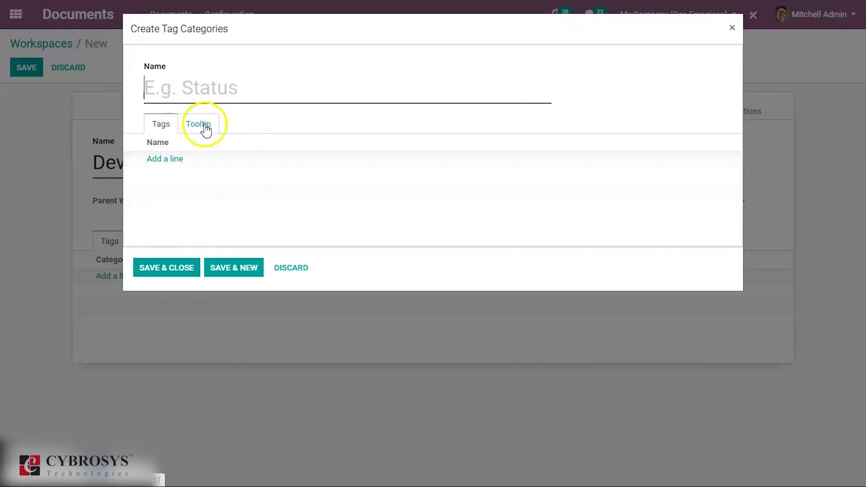
# Add a tag category named 'abc' to the Development workspace and view its access rights
pyautogui.click(219, 88)
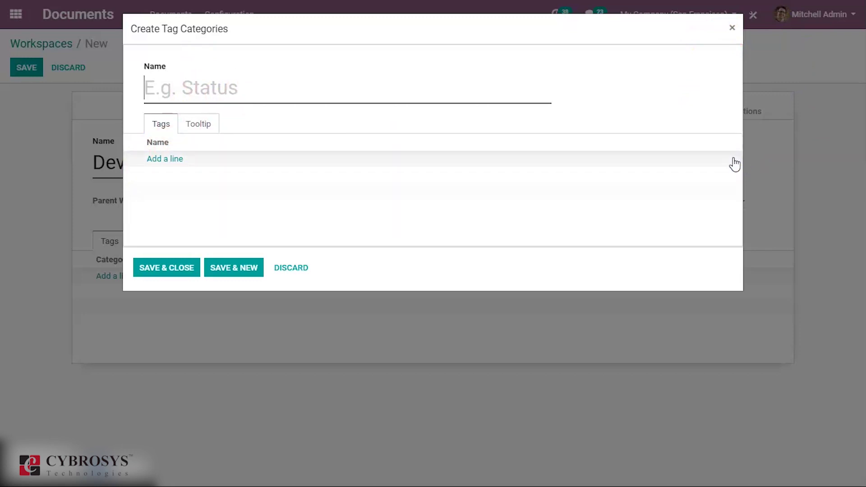
pyautogui.write('abc')
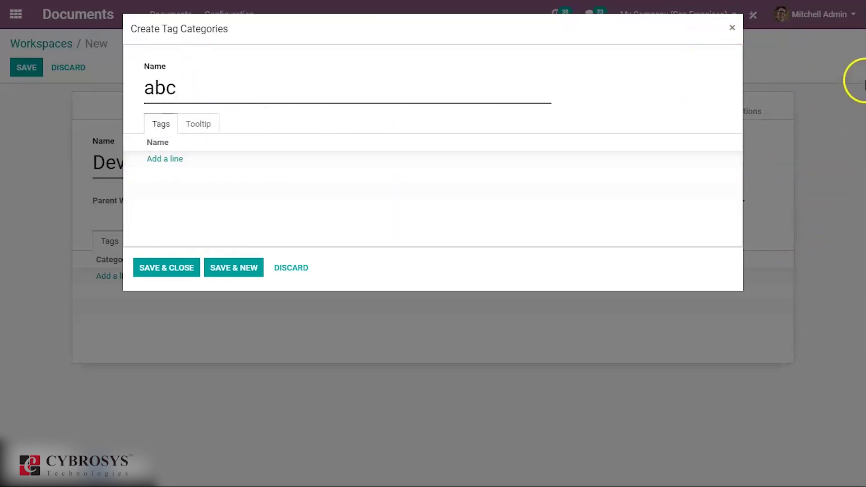
pyautogui.click(203, 127)
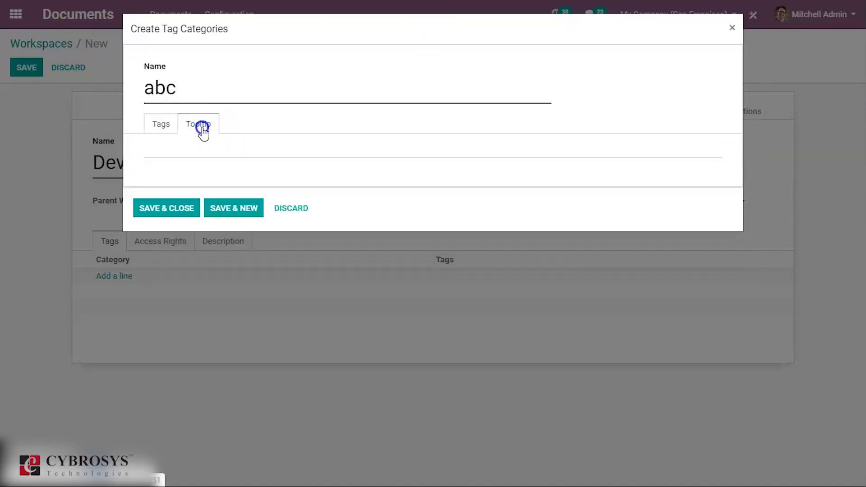
pyautogui.click(162, 122)
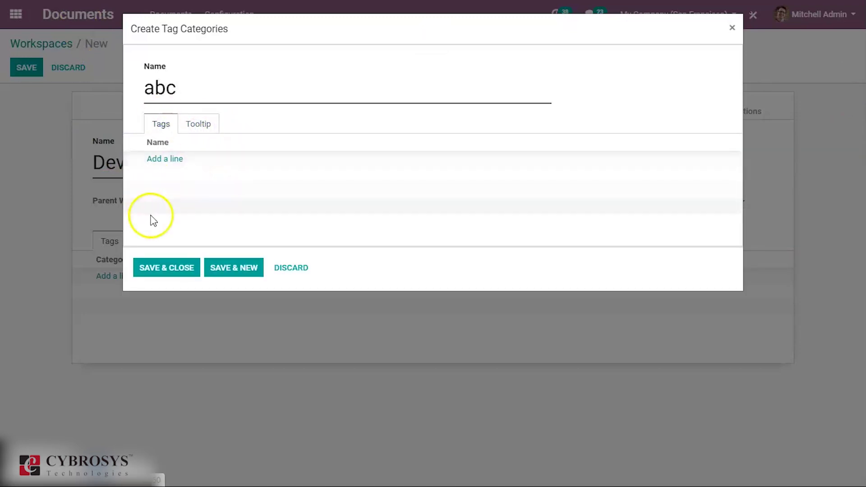
pyautogui.click(164, 159)
pyautogui.click(163, 273)
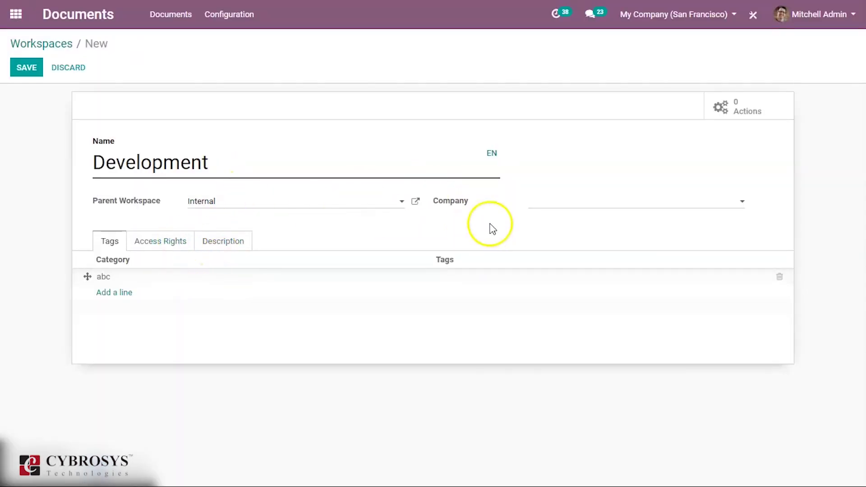
pyautogui.click(171, 240)
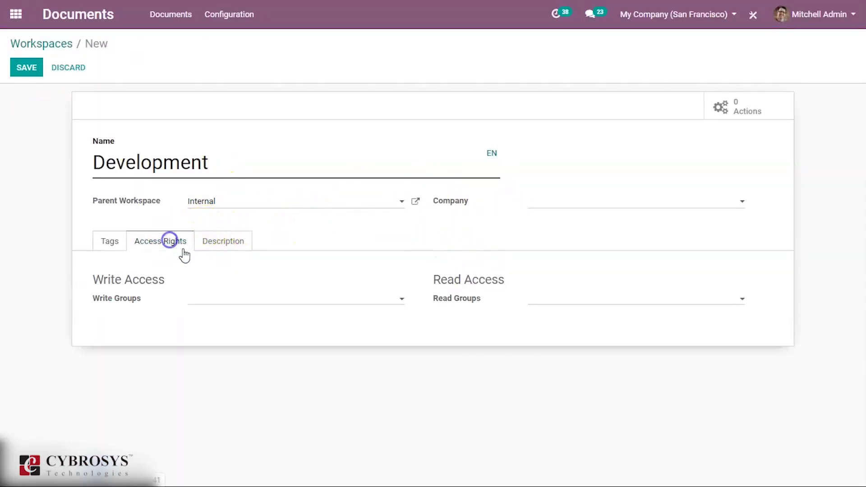
# Save the Development workspace with no write or read groups, then return to the documents overview
pyautogui.click(212, 300)
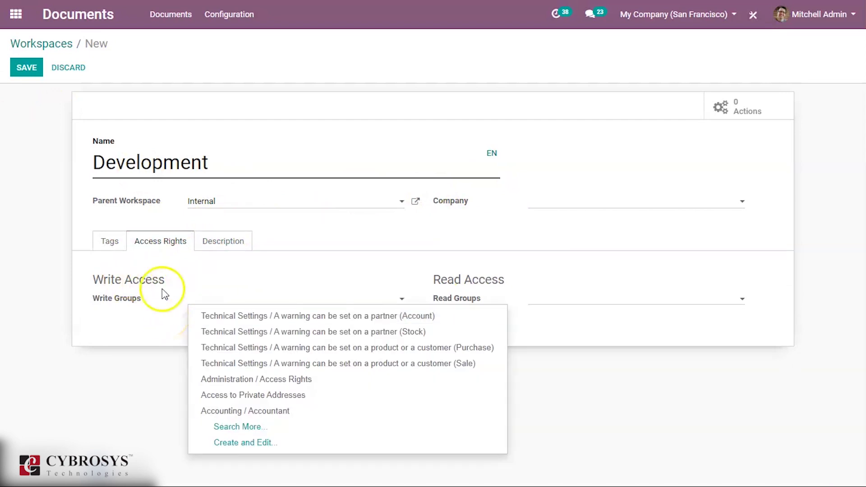
pyautogui.click(581, 302)
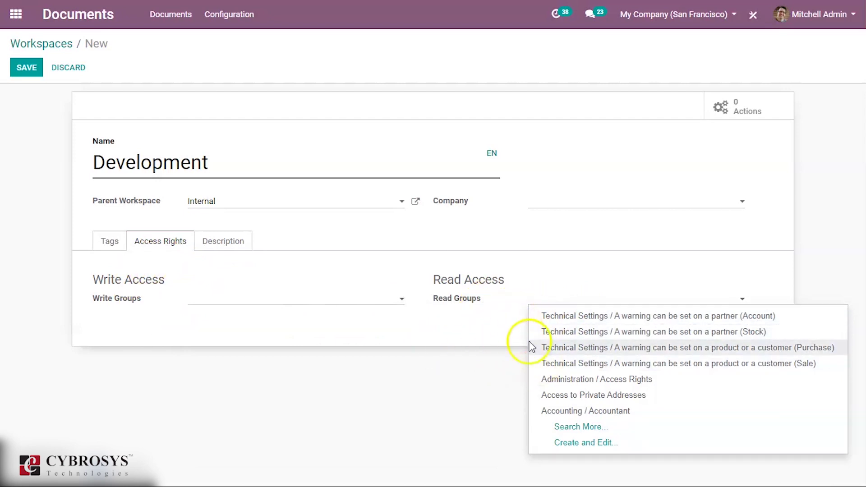
pyautogui.click(504, 389)
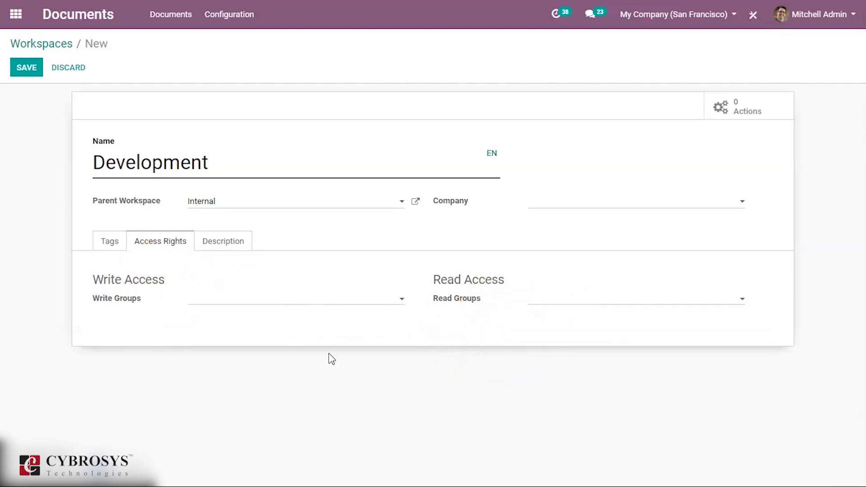
pyautogui.click(27, 67)
pyautogui.click(58, 45)
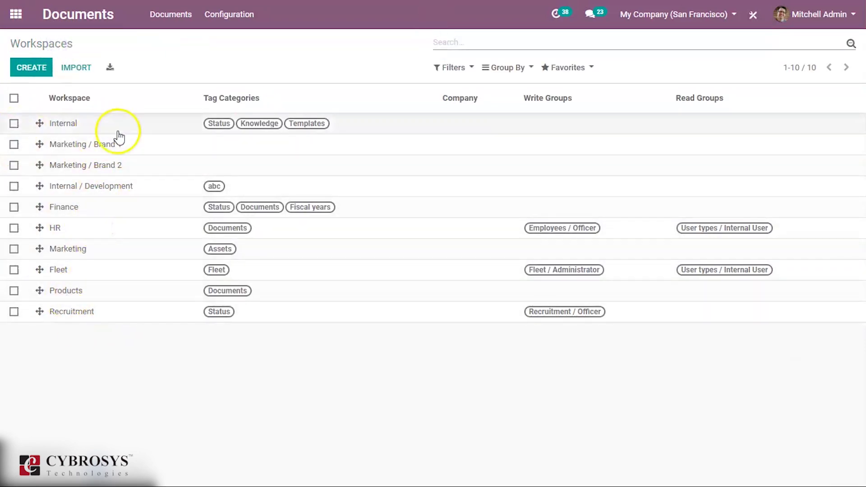
pyautogui.click(156, 14)
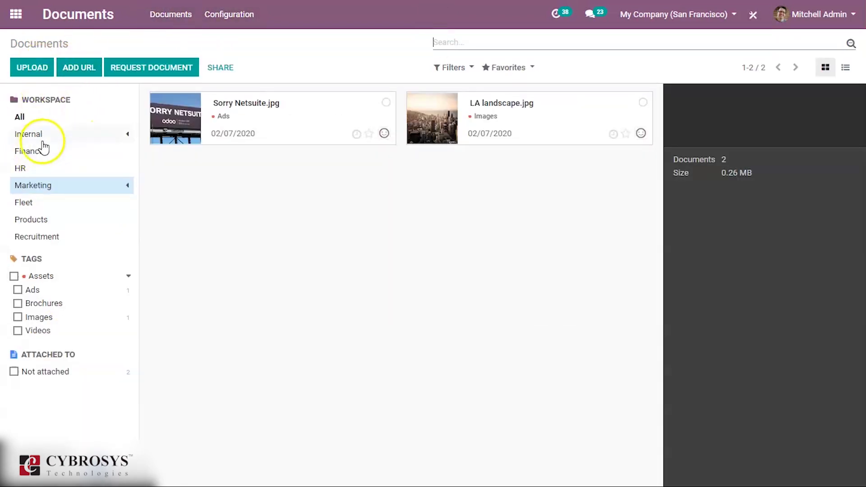
# Confirm Development sits under Internal, then view the Documents settings with Files Centralization options
pyautogui.click(127, 134)
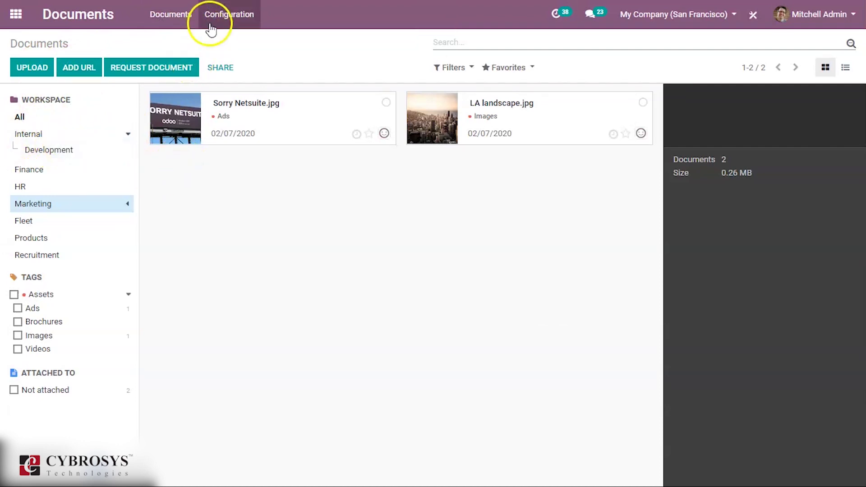
pyautogui.click(219, 14)
pyautogui.click(242, 43)
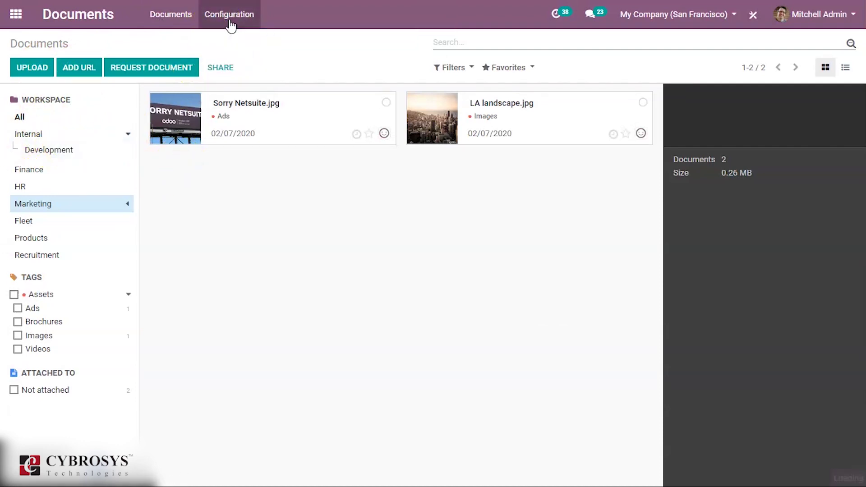
pyautogui.click(230, 20)
pyautogui.click(232, 40)
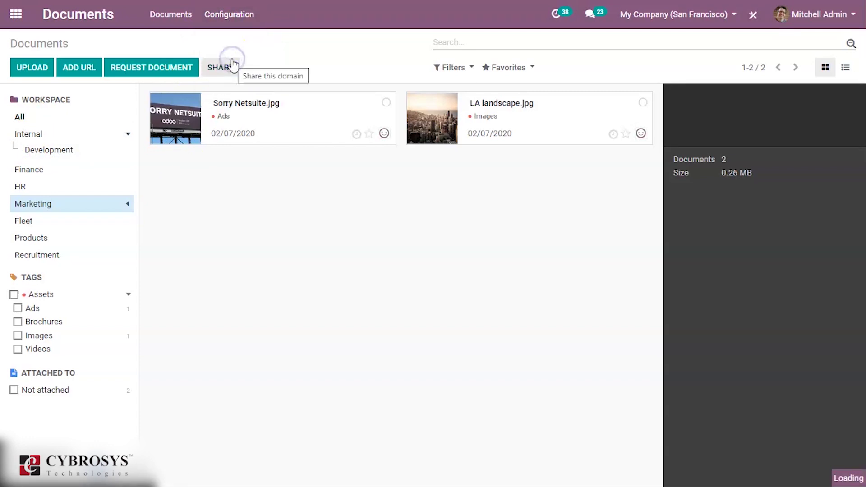
pyautogui.click(233, 17)
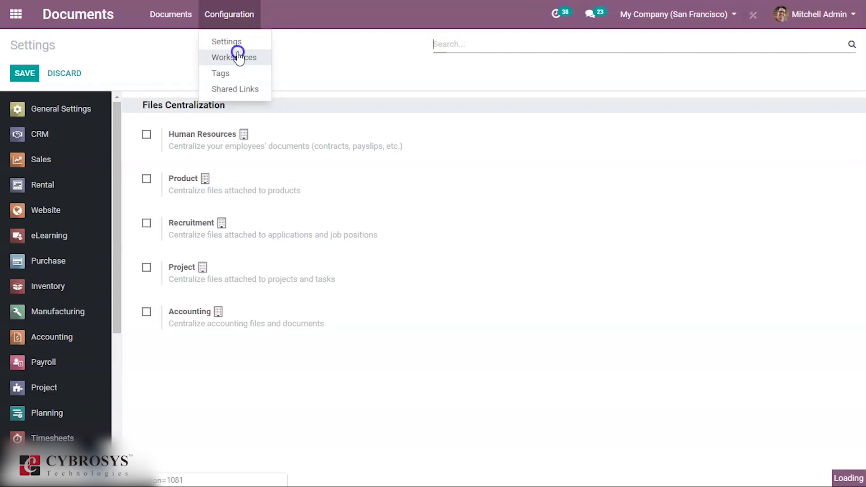
pyautogui.click(237, 56)
# Create and save a top-level workspace named 'New workspace', then return to the overview
pyautogui.click(18, 67)
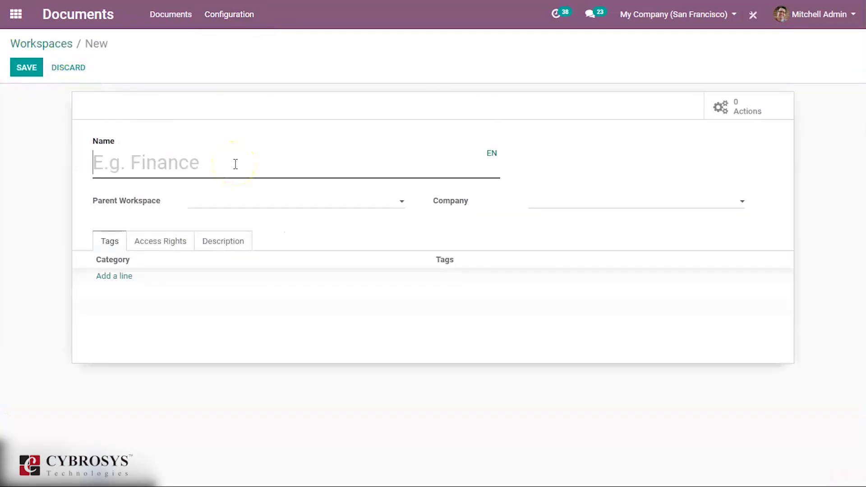
pyautogui.write('New workspace')
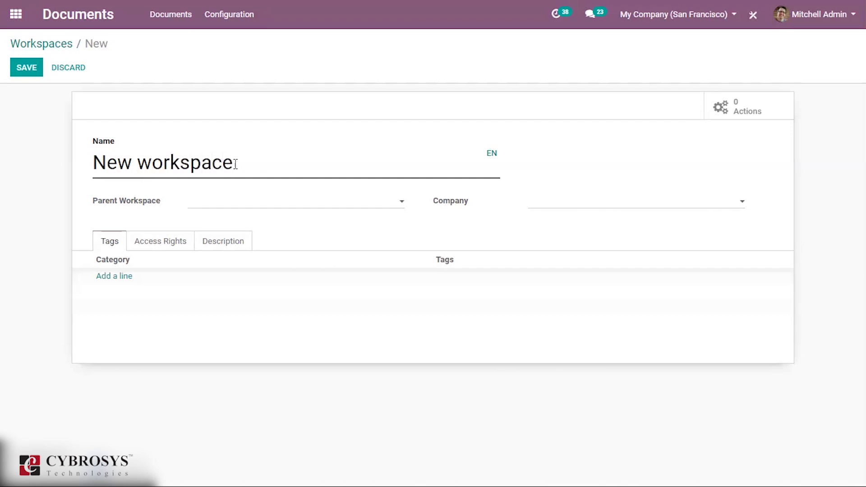
pyautogui.click(30, 68)
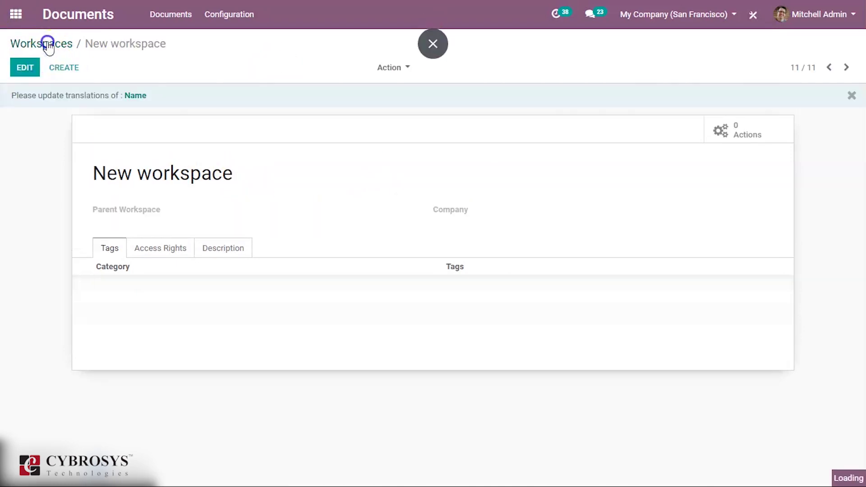
pyautogui.click(48, 43)
pyautogui.click(171, 16)
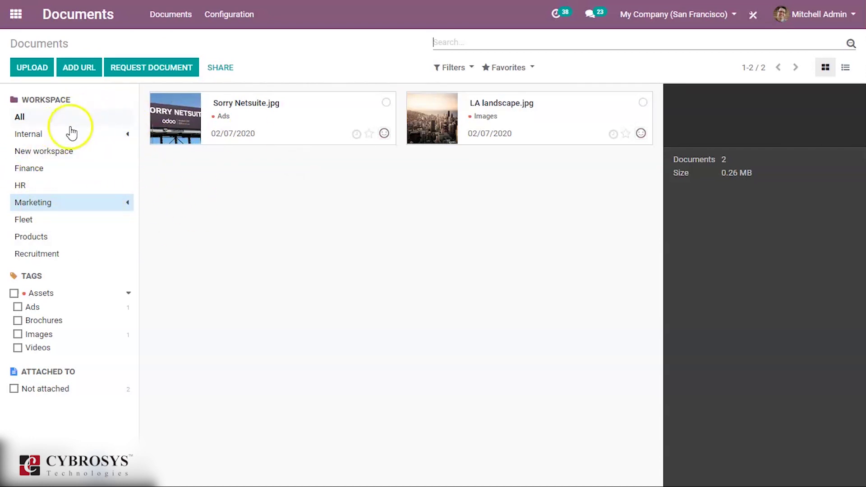
# Browse the Internal, New workspace and Finance workspaces in turn
pyautogui.click(55, 138)
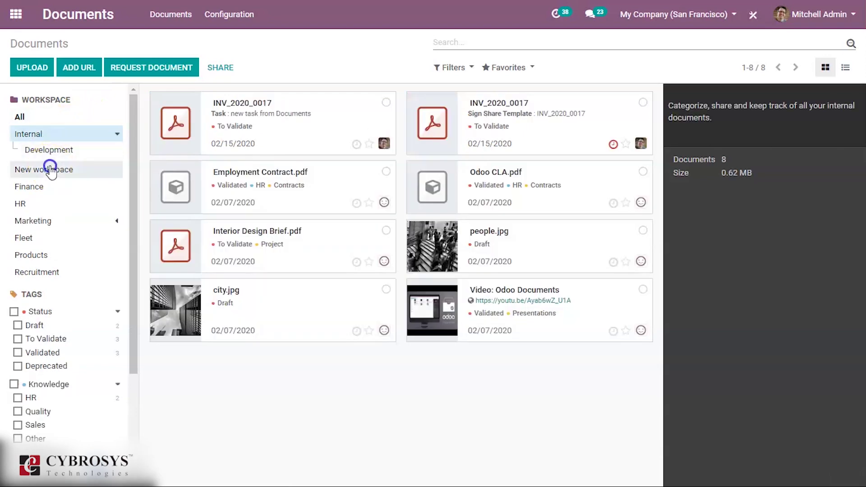
pyautogui.click(51, 169)
pyautogui.click(52, 187)
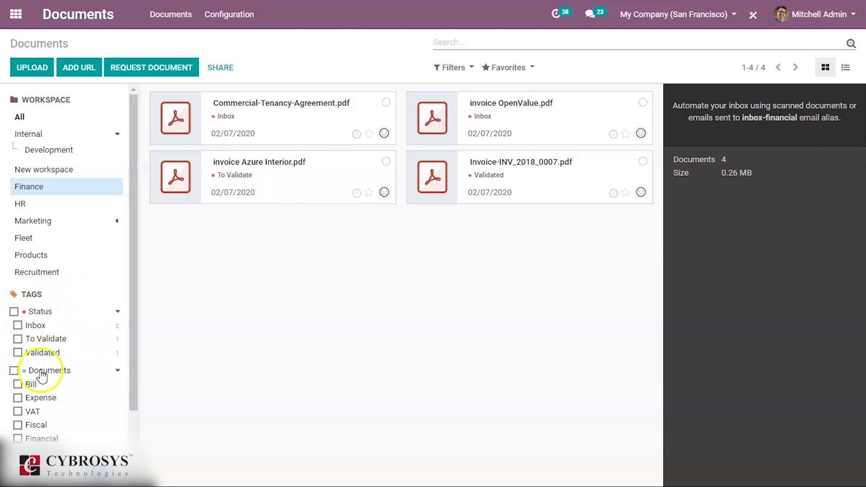
pyautogui.scroll(-2, 21, 348)
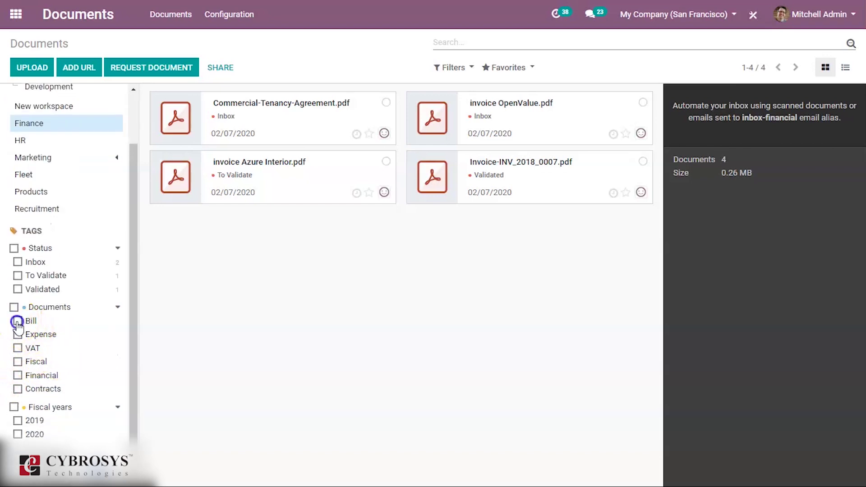
# Try the Bill, Inbox and To Validate tag filters on Finance, then clear them
pyautogui.click(17, 321)
pyautogui.click(17, 322)
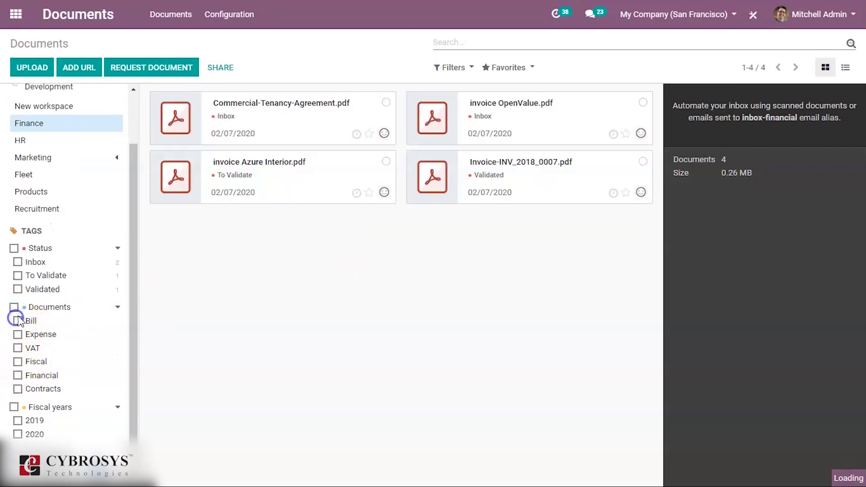
pyautogui.click(19, 266)
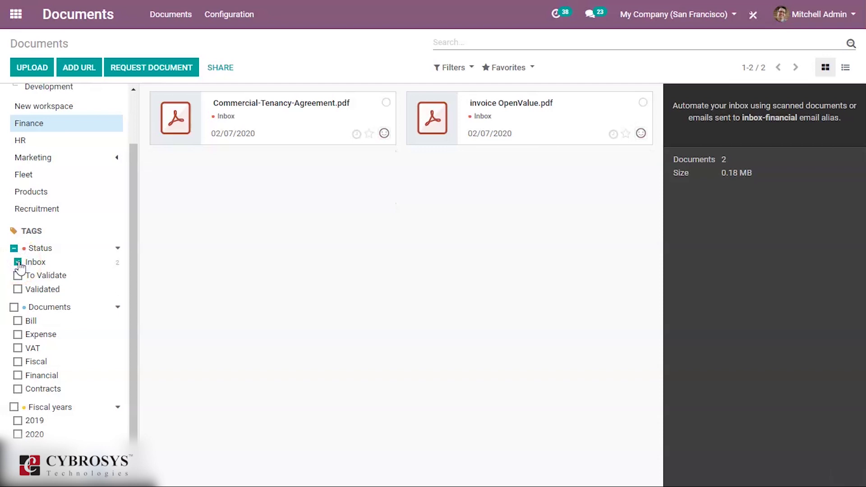
pyautogui.click(18, 275)
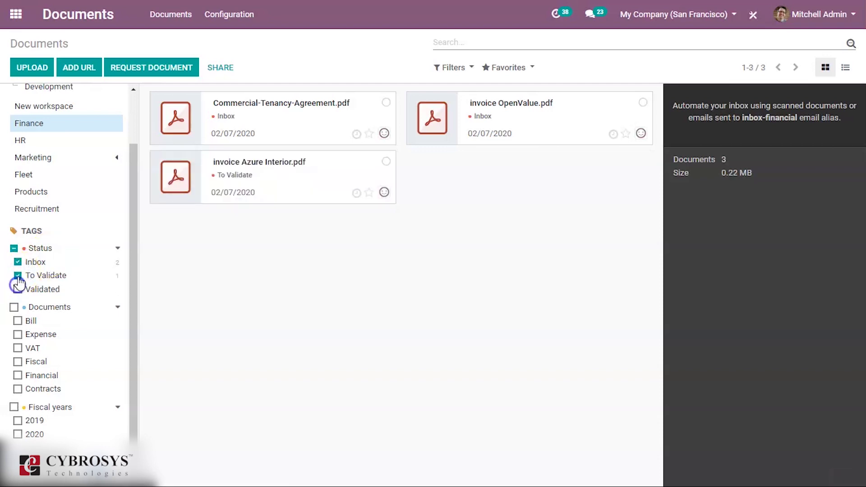
pyautogui.click(18, 275)
pyautogui.click(19, 262)
# Try the Documents tag group, Financial and Contracts filters, then clear them all
pyautogui.scroll(-1, 17, 311)
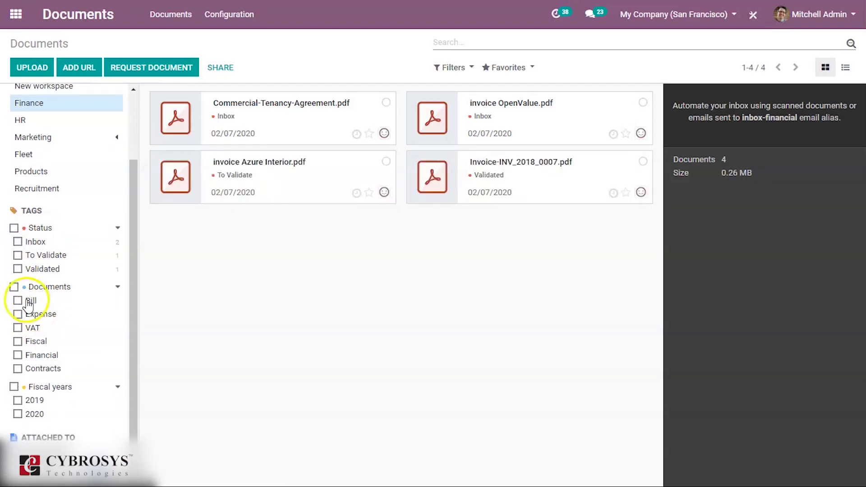
pyautogui.click(113, 290)
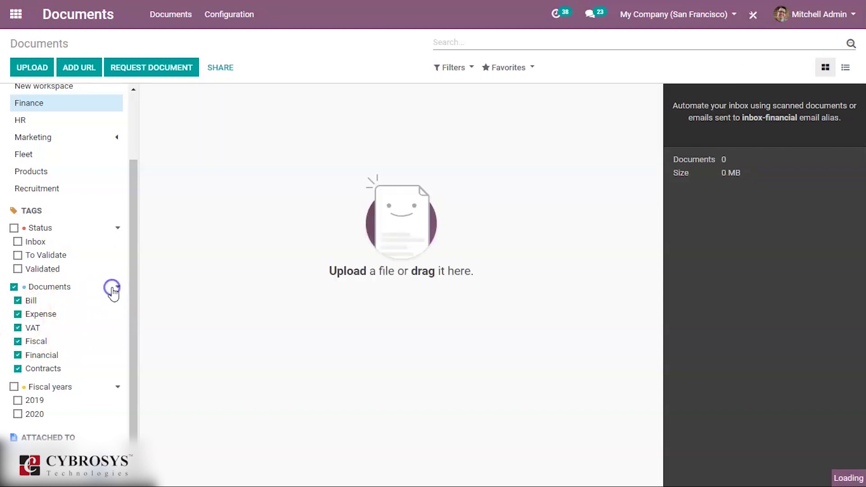
pyautogui.click(113, 291)
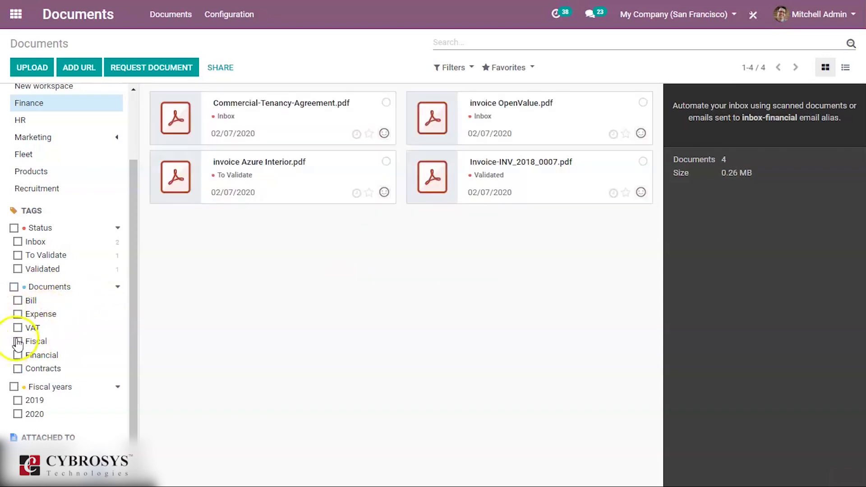
pyautogui.click(17, 356)
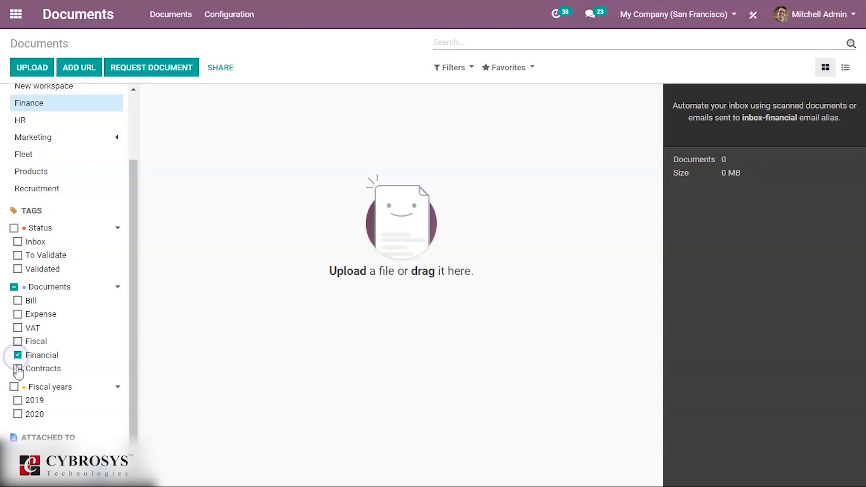
pyautogui.click(18, 368)
pyautogui.click(18, 368)
pyautogui.click(17, 355)
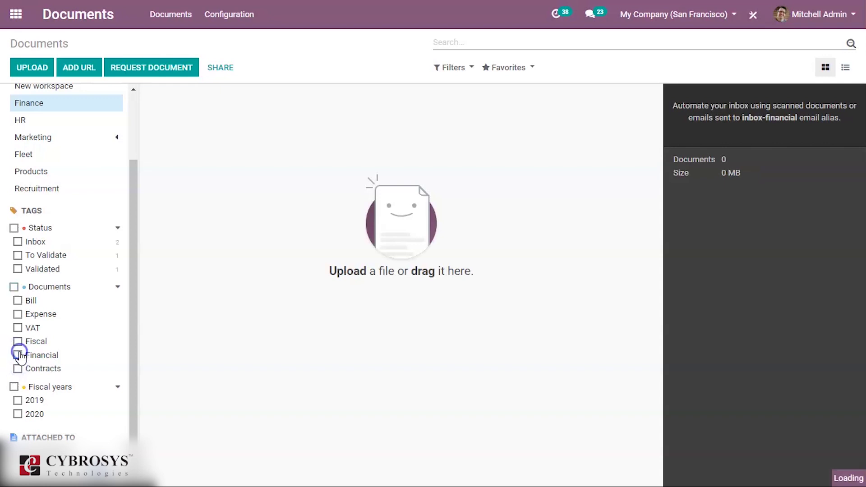
pyautogui.click(239, 12)
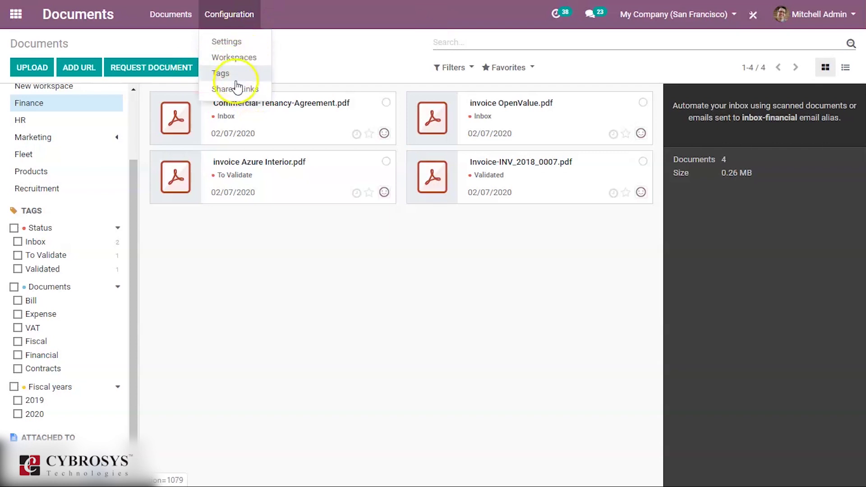
pyautogui.click(221, 74)
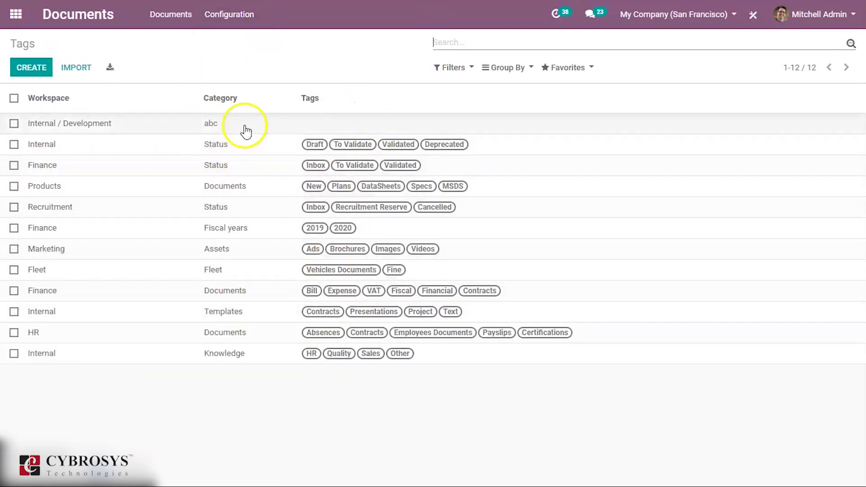
pyautogui.click(228, 14)
pyautogui.click(183, 19)
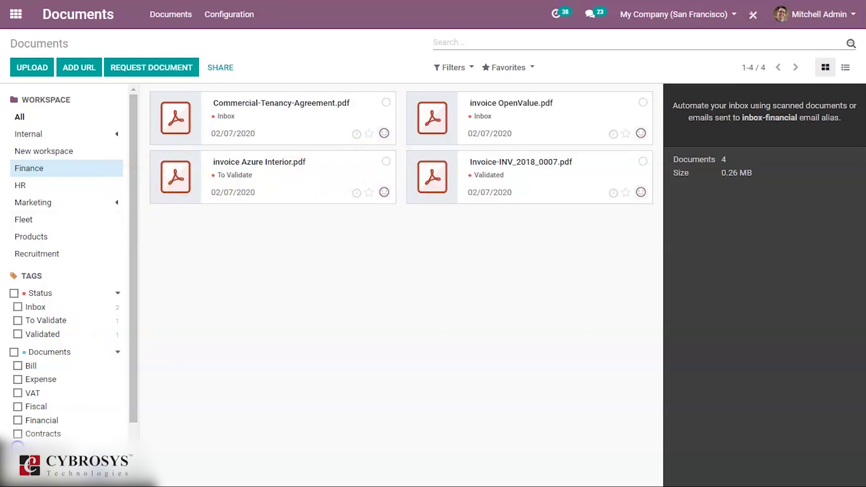
# Try the 2019 and 2020 fiscal-year tag filters, then open Commercial-Tenancy-Agreement.pdf's details
pyautogui.scroll(-2, 84, 396)
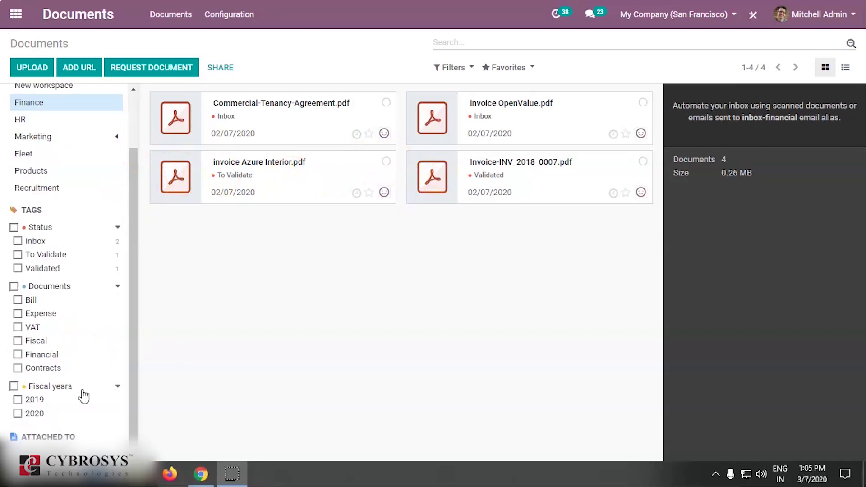
pyautogui.click(118, 387)
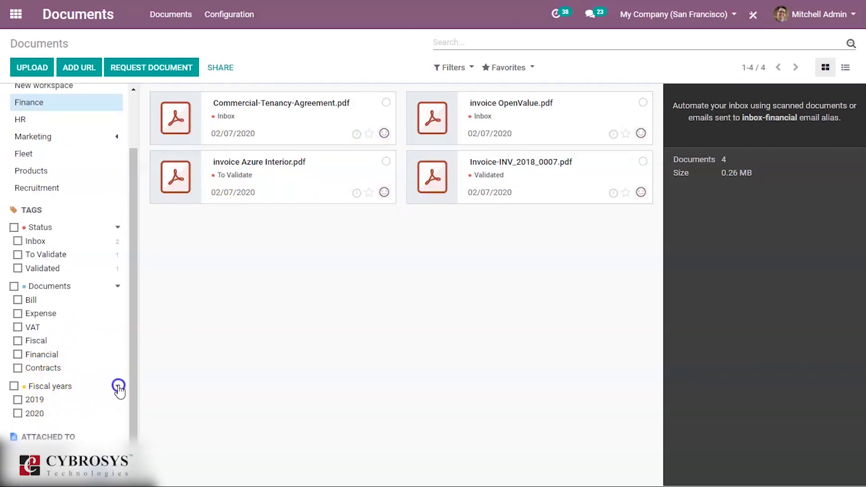
pyautogui.click(117, 416)
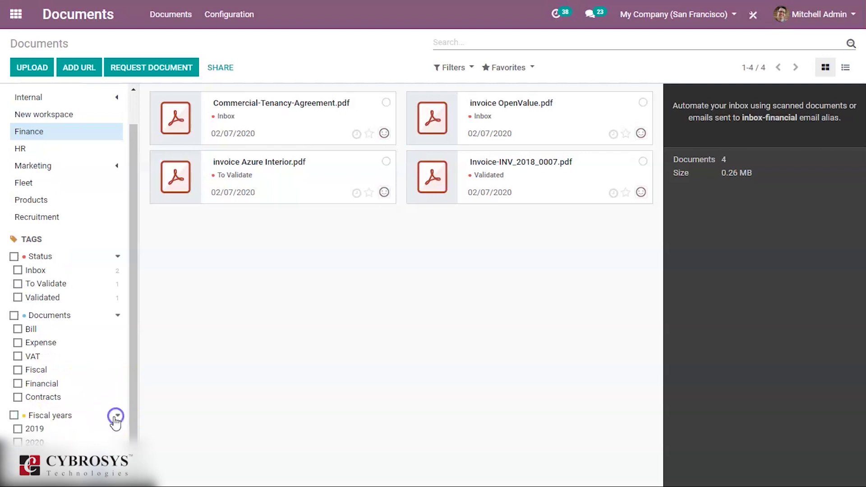
pyautogui.click(18, 429)
pyautogui.click(17, 429)
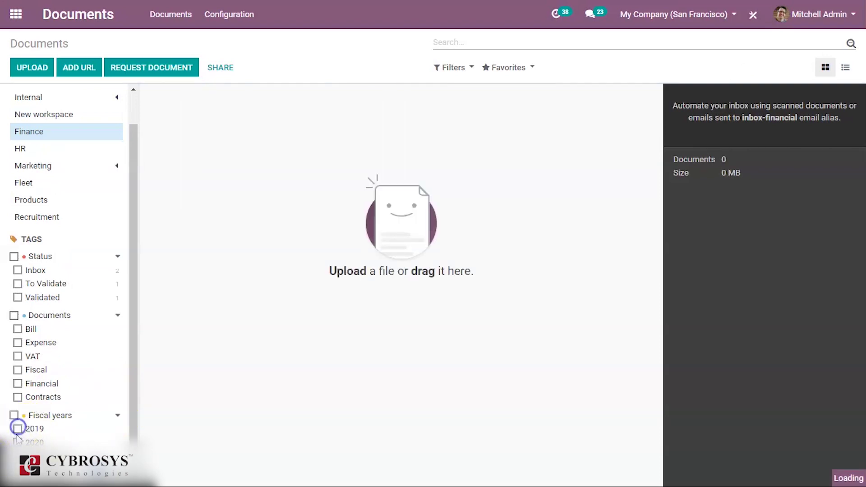
pyautogui.click(18, 442)
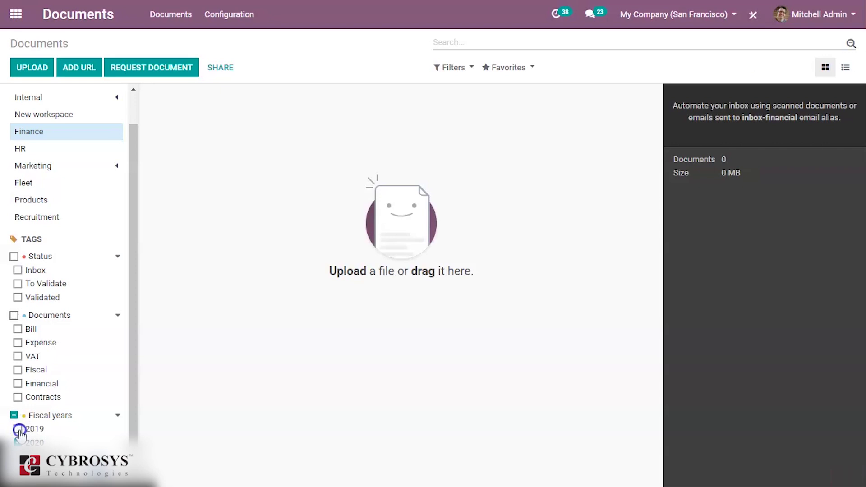
pyautogui.click(17, 430)
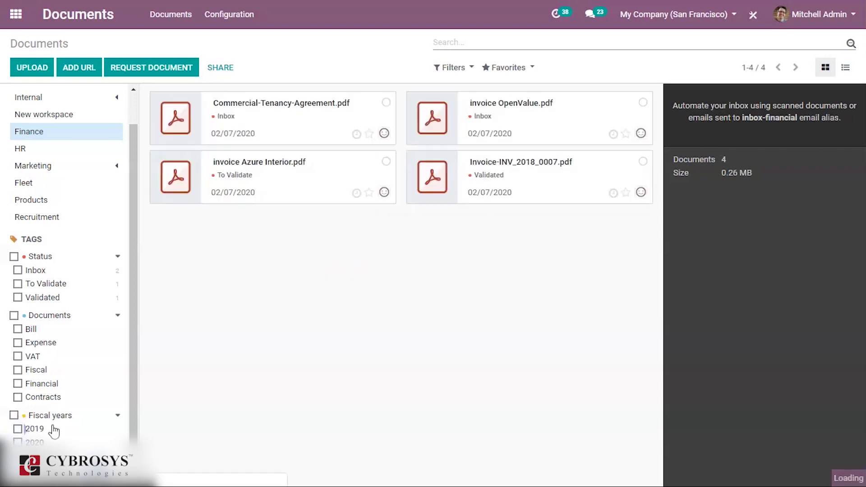
pyautogui.scroll(-1, 100, 431)
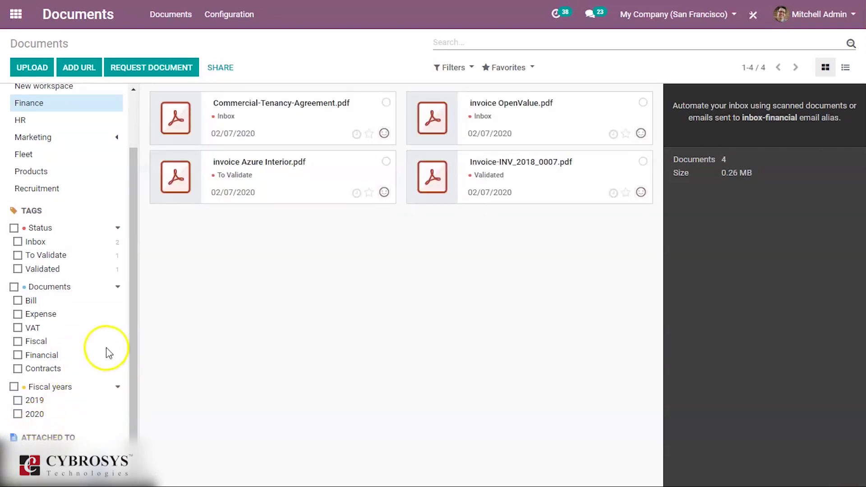
pyautogui.scroll(3, 107, 348)
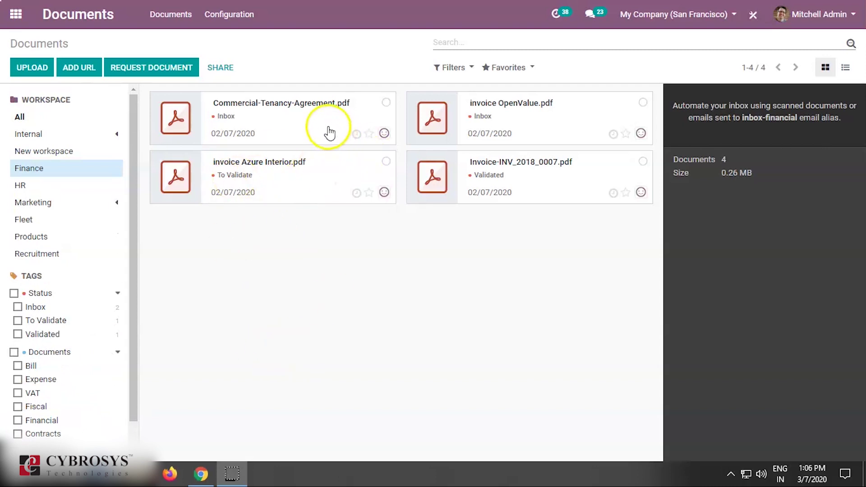
pyautogui.click(306, 103)
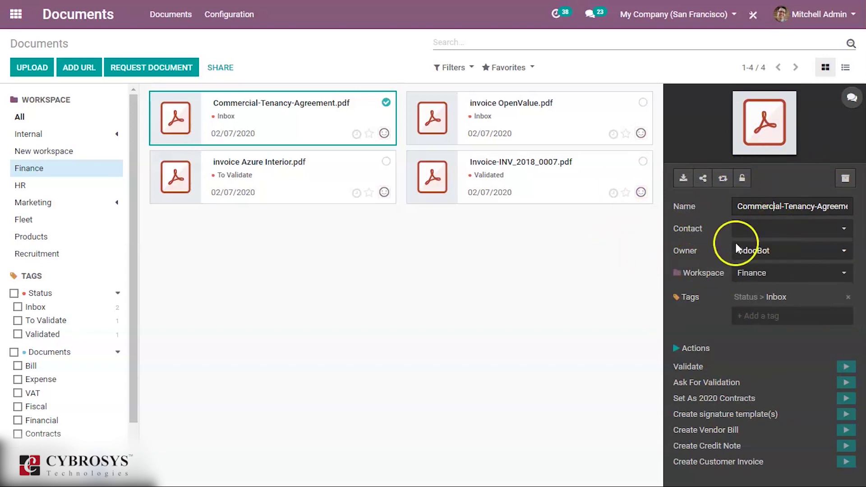
# Set Commercial-Tenancy-Agreement.pdf's contact to Azure Interior, keeping OdooBot and Finance, and validate it
pyautogui.click(749, 229)
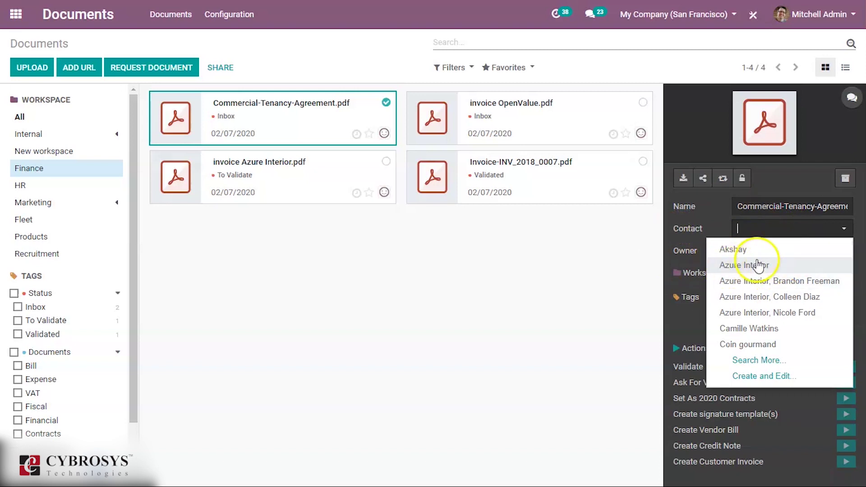
pyautogui.click(758, 265)
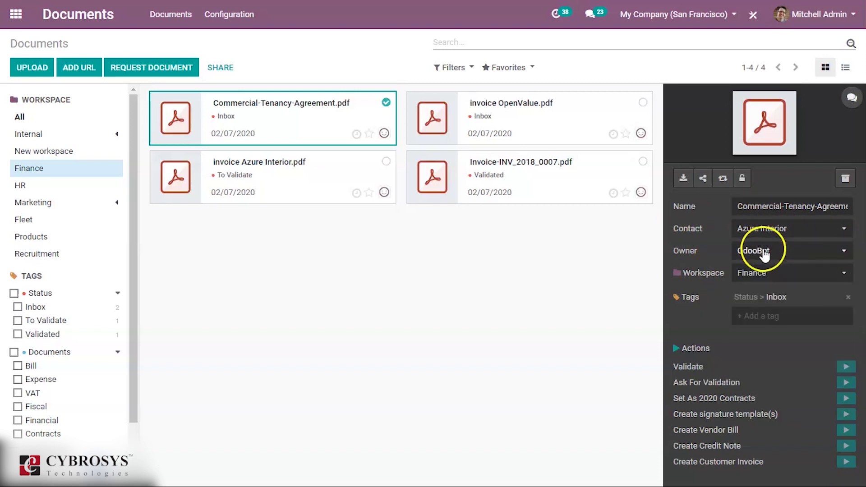
pyautogui.click(765, 251)
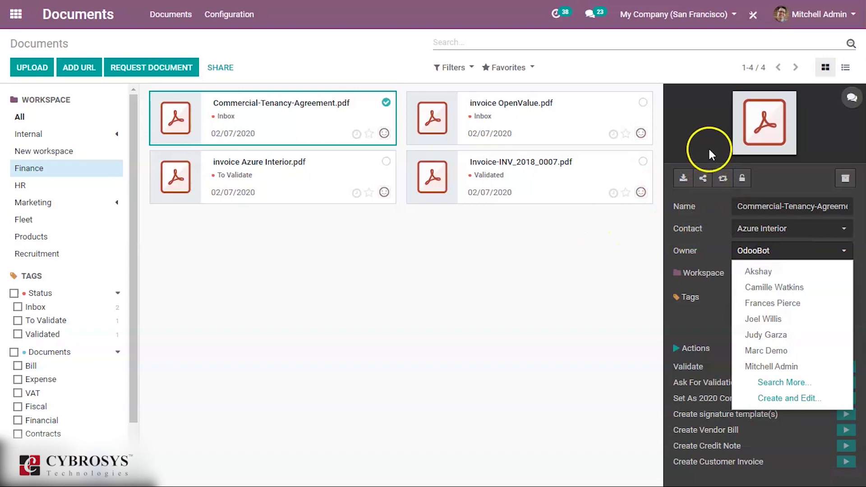
pyautogui.click(709, 151)
pyautogui.click(758, 273)
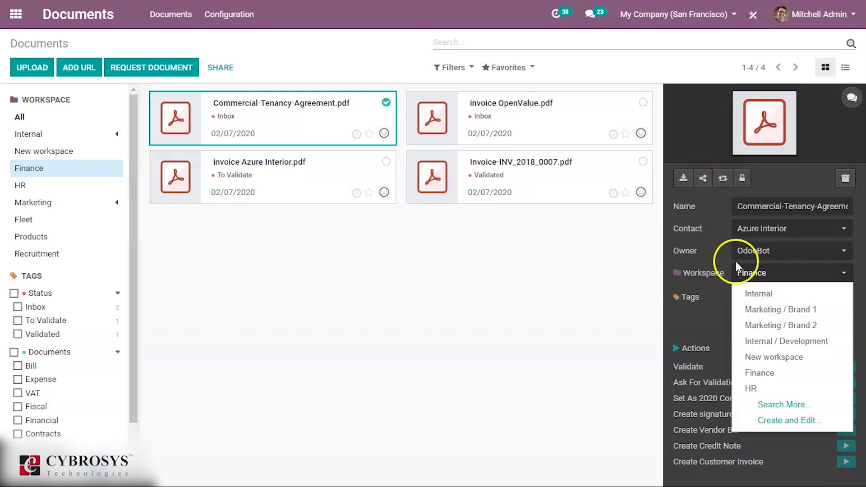
pyautogui.click(716, 290)
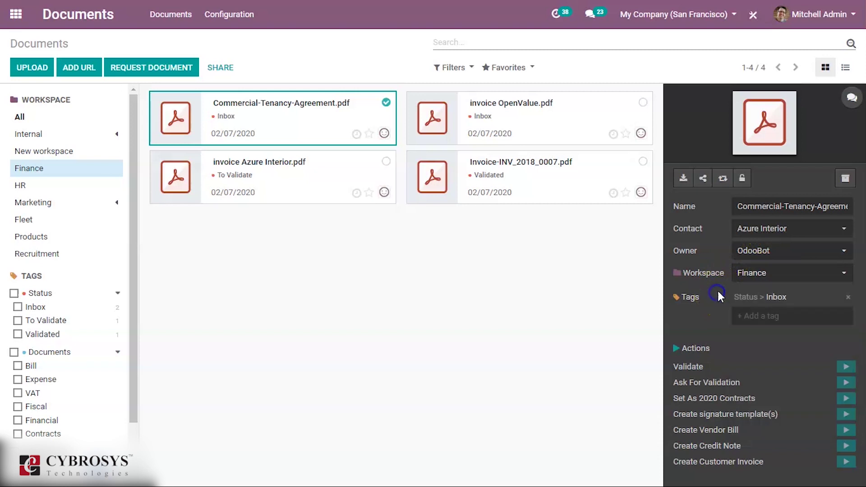
pyautogui.click(765, 298)
pyautogui.click(696, 320)
pyautogui.click(846, 367)
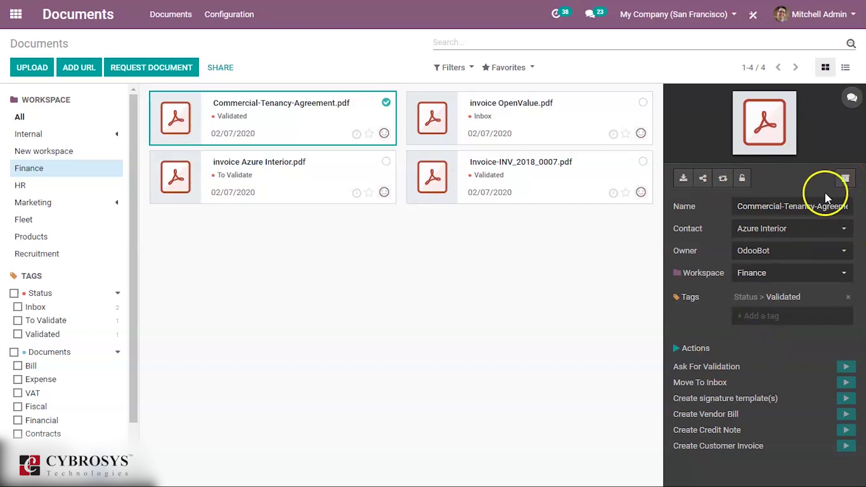
pyautogui.click(846, 181)
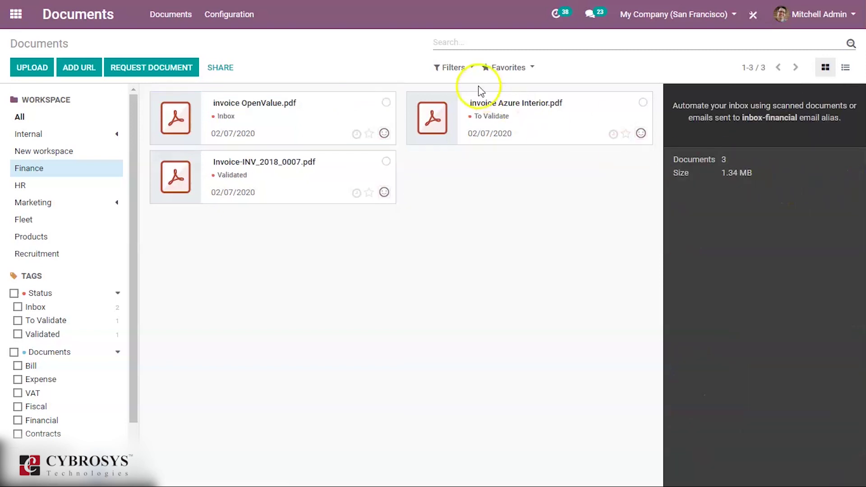
pyautogui.click(451, 66)
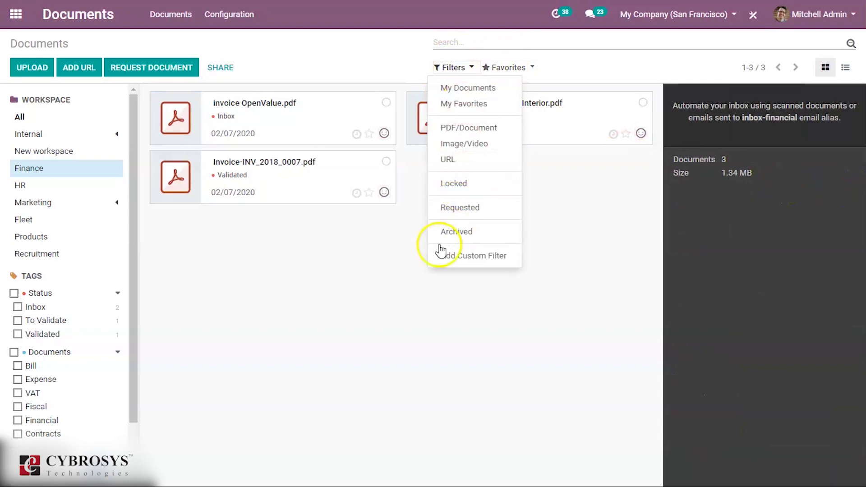
pyautogui.click(454, 232)
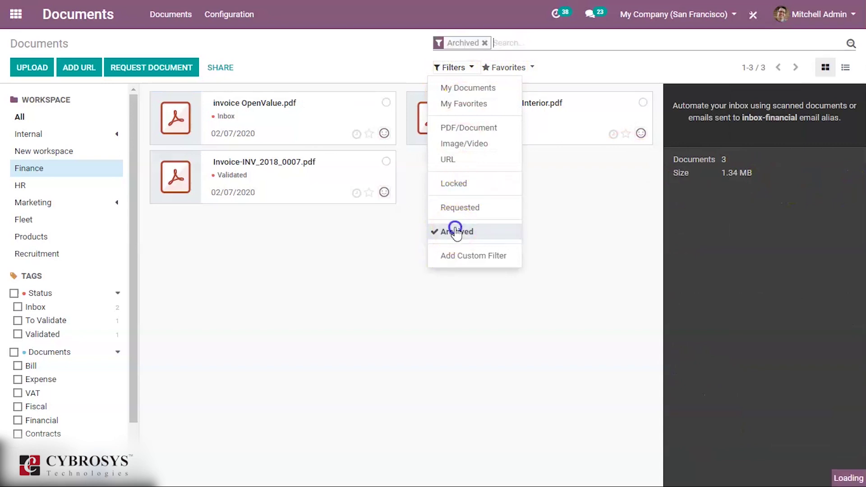
pyautogui.click(485, 43)
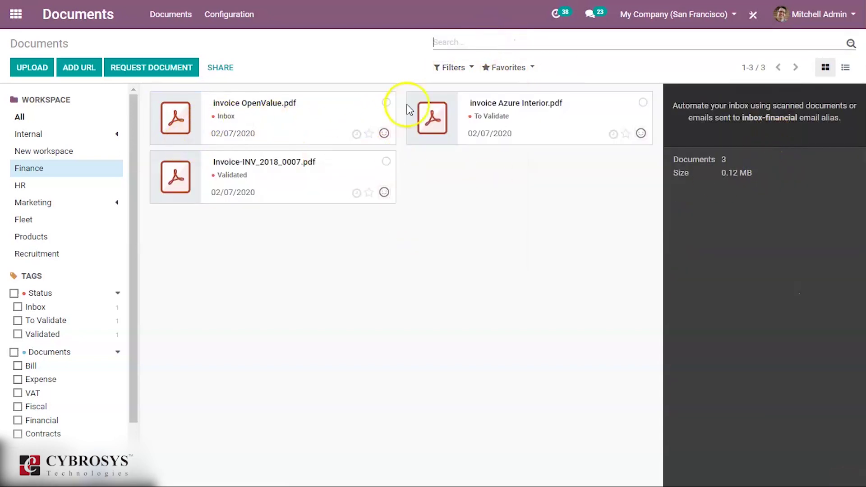
pyautogui.click(466, 75)
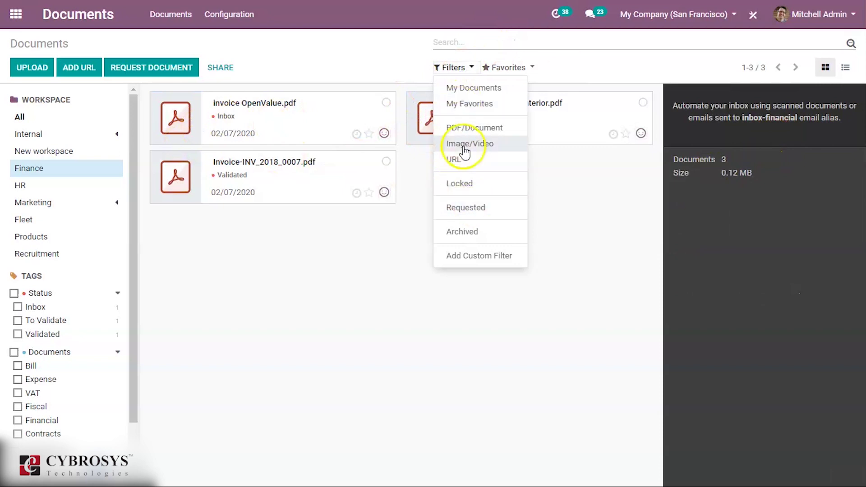
pyautogui.click(479, 230)
pyautogui.click(332, 132)
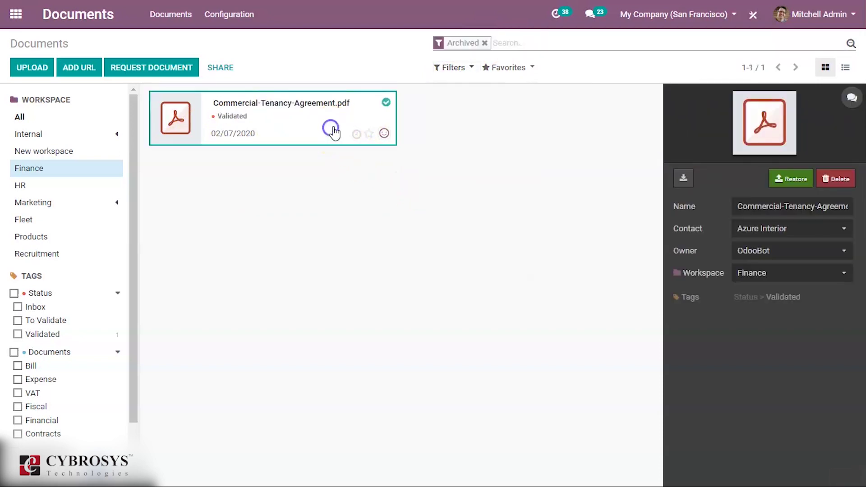
pyautogui.click(779, 182)
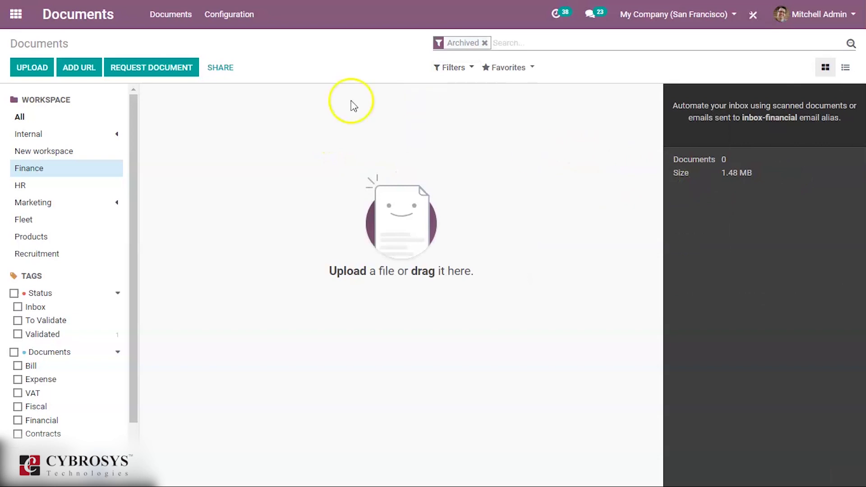
pyautogui.click(484, 43)
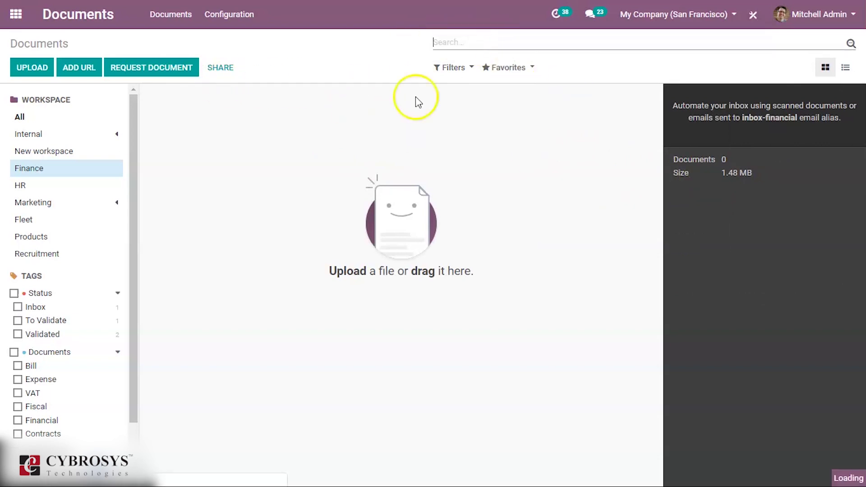
pyautogui.click(326, 128)
pyautogui.click(313, 112)
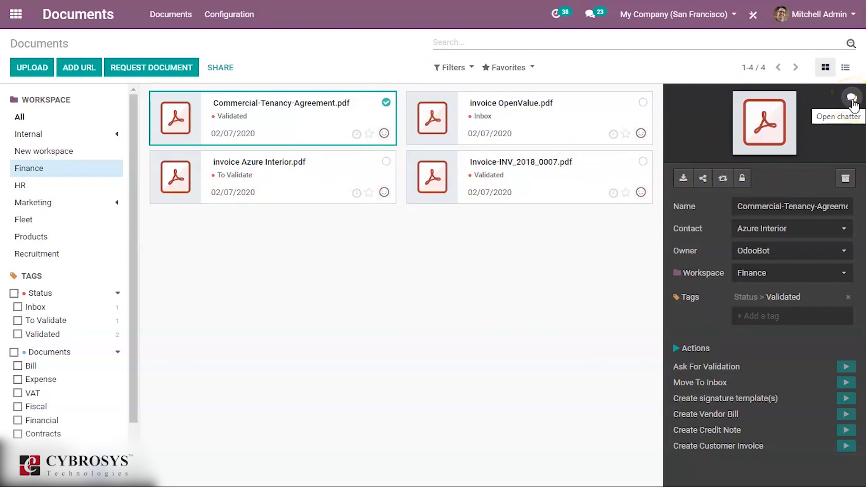
pyautogui.click(482, 178)
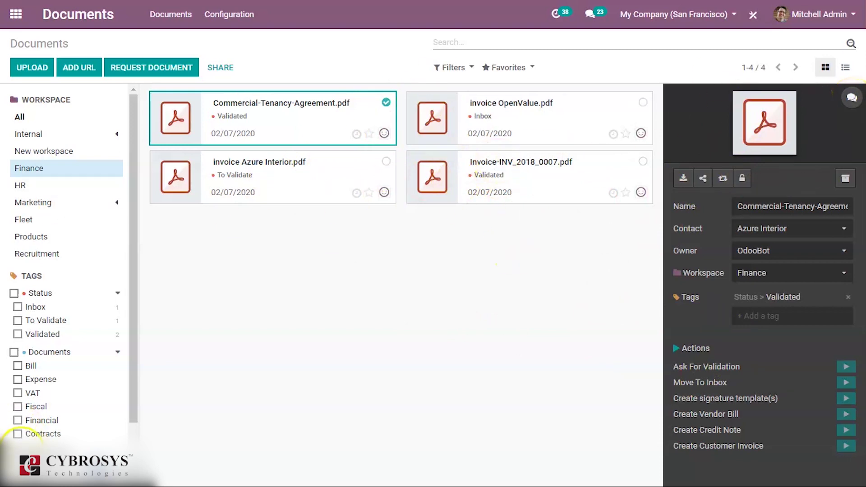
pyautogui.click(507, 68)
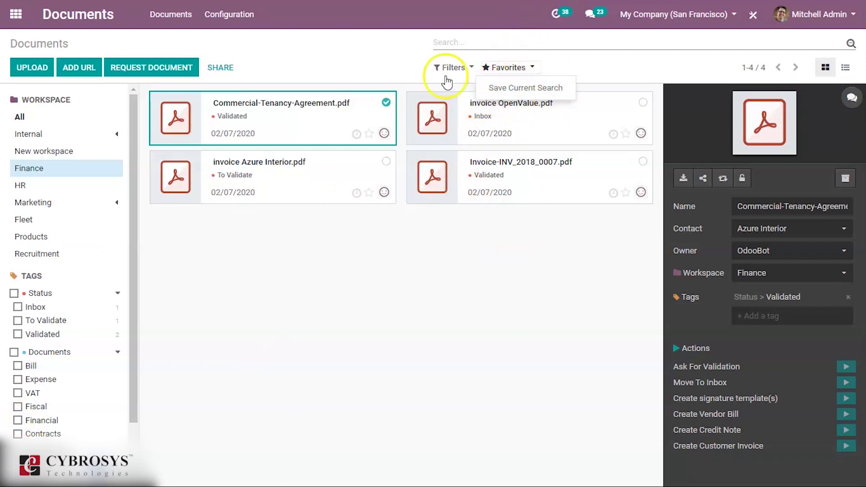
# Try the PDF and Image/Video type filters, then show documents from all workspaces
pyautogui.click(582, 70)
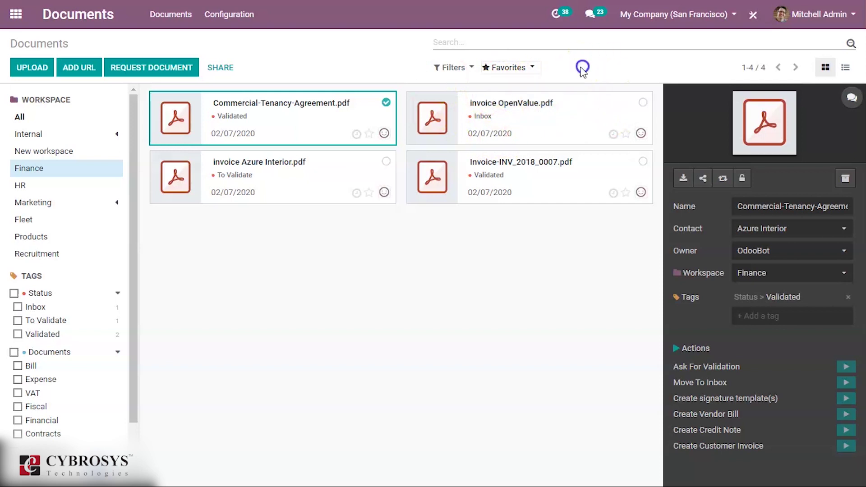
pyautogui.click(464, 67)
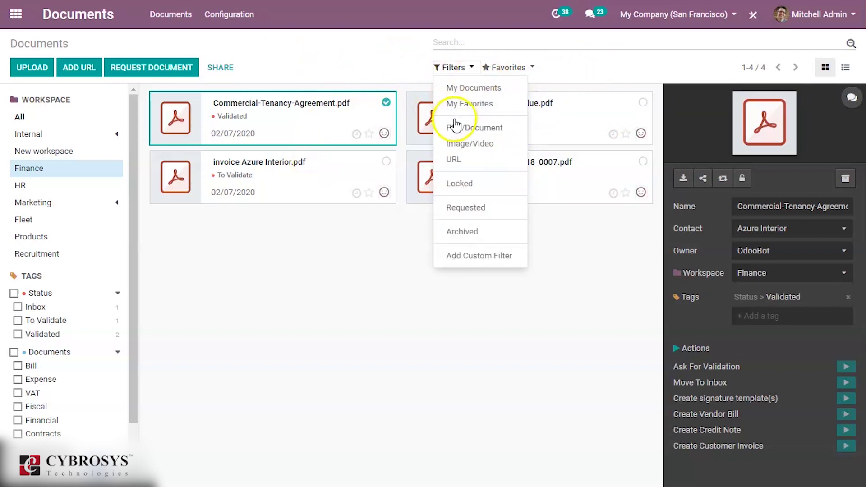
pyautogui.click(478, 131)
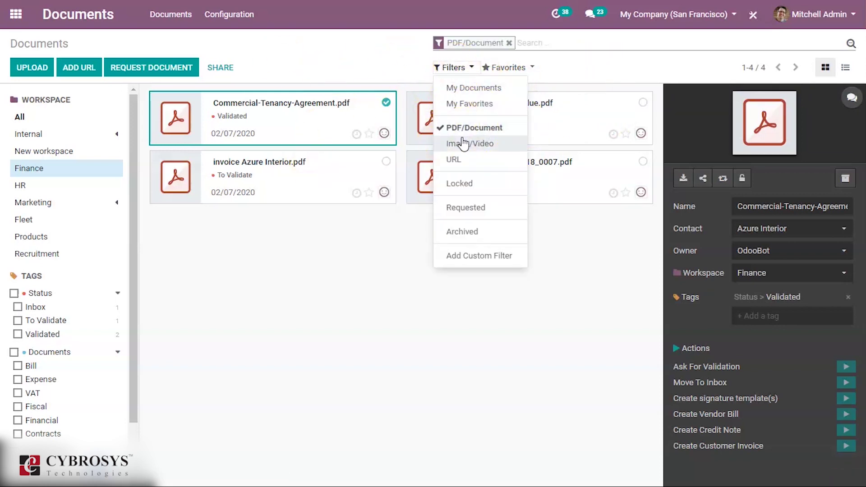
pyautogui.click(461, 143)
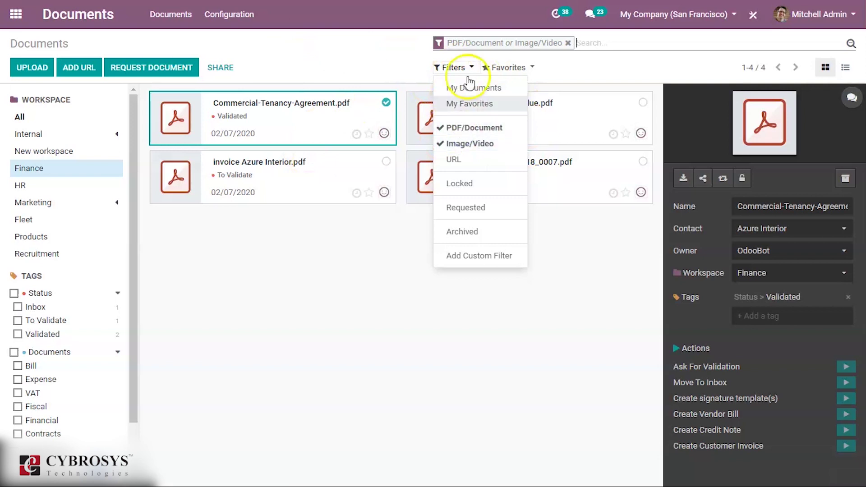
pyautogui.click(549, 66)
pyautogui.click(48, 117)
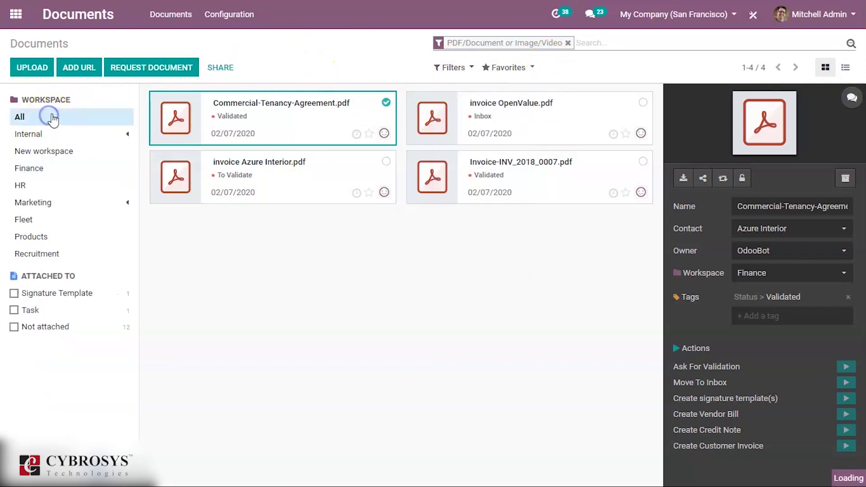
# Try the Image/Video and URL type filters, then clear them so all 15 documents show
pyautogui.click(470, 69)
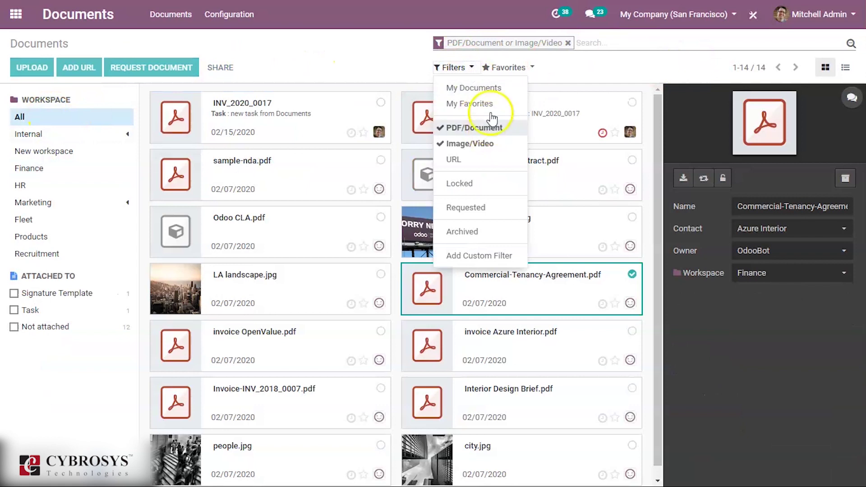
pyautogui.click(472, 160)
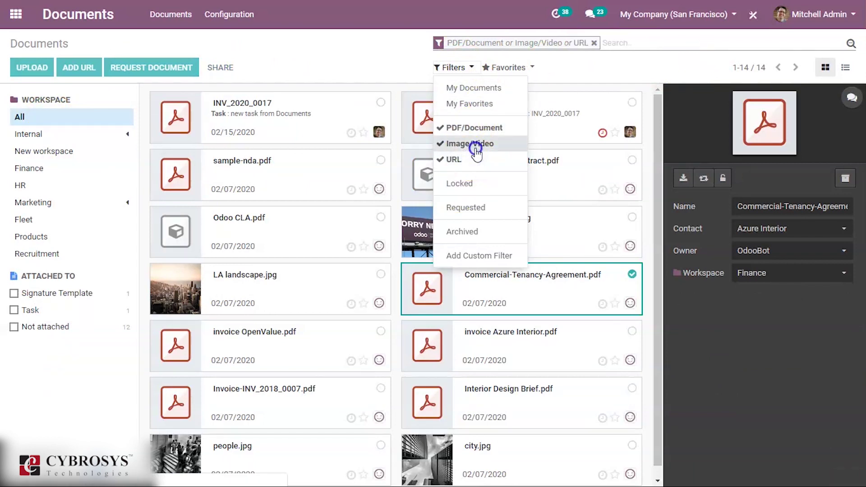
pyautogui.click(473, 144)
pyautogui.click(475, 128)
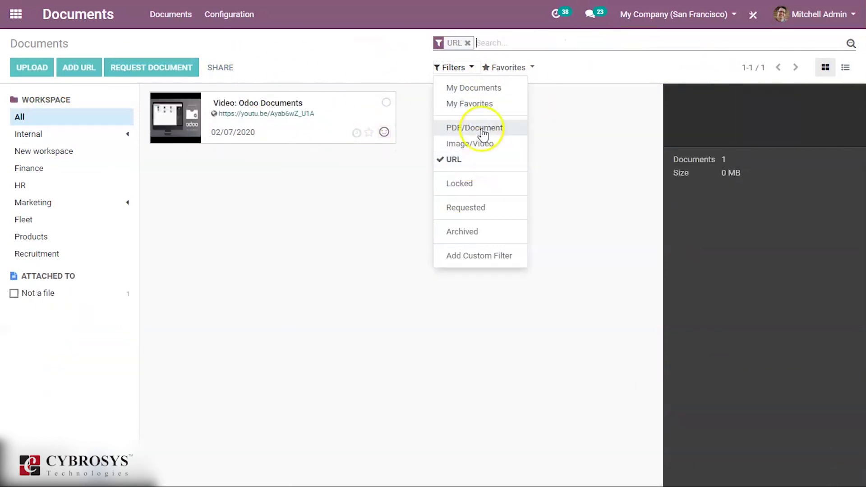
pyautogui.click(482, 158)
pyautogui.click(486, 143)
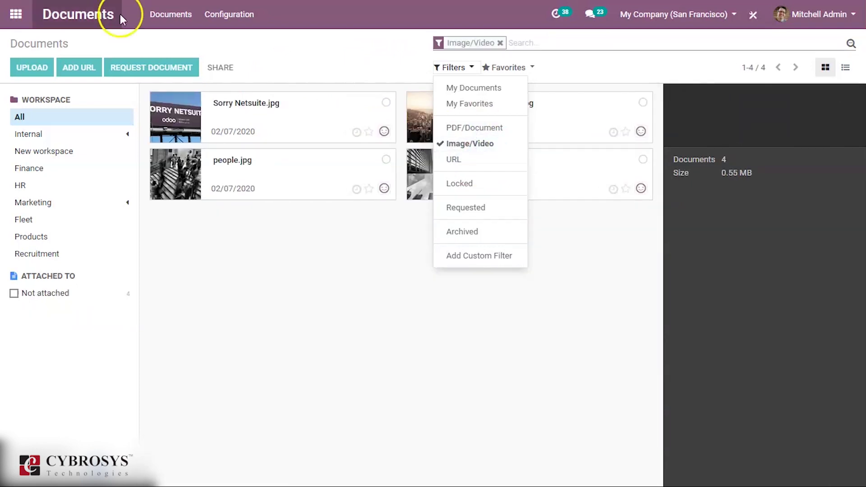
pyautogui.click(474, 144)
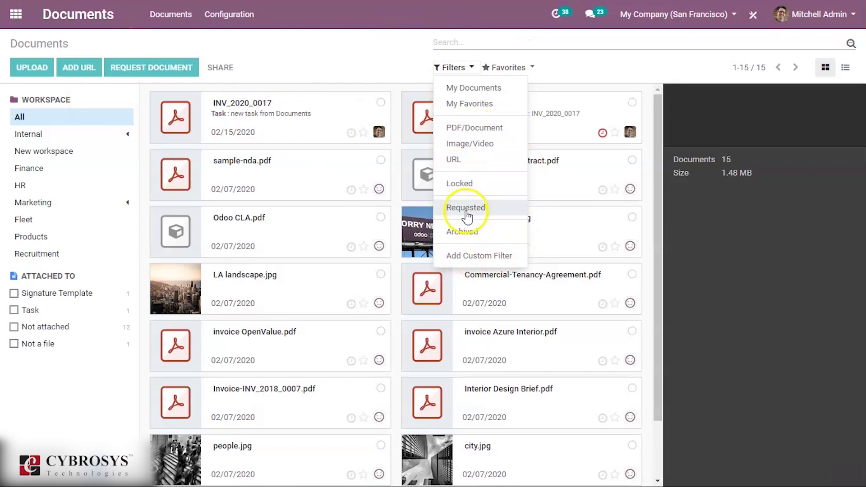
pyautogui.click(400, 62)
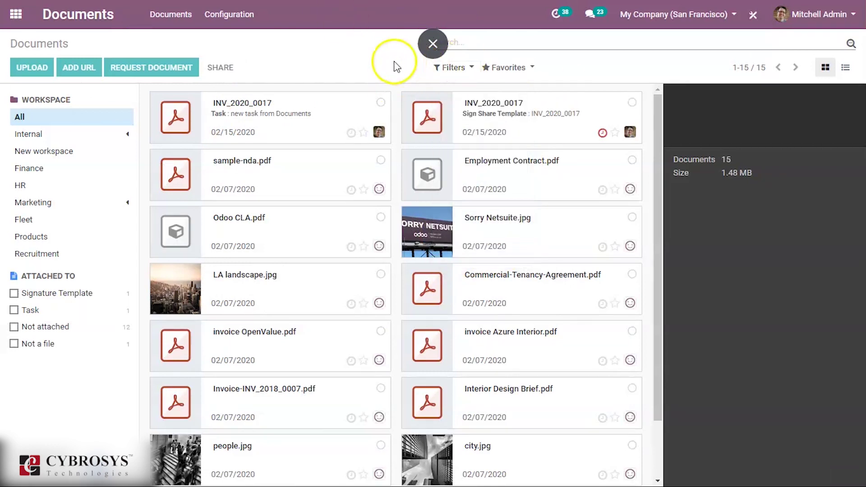
pyautogui.click(379, 62)
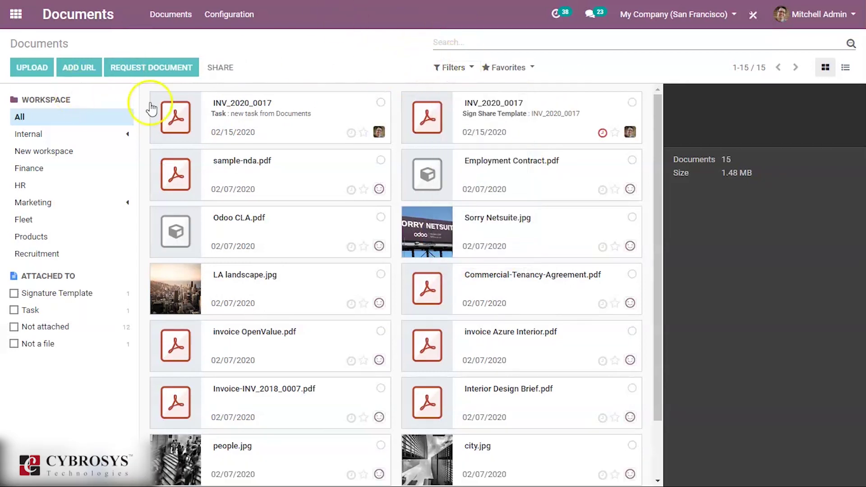
# Open the Finance workspace's four documents and preview the Add URL dialog without adding a link
pyautogui.click(56, 169)
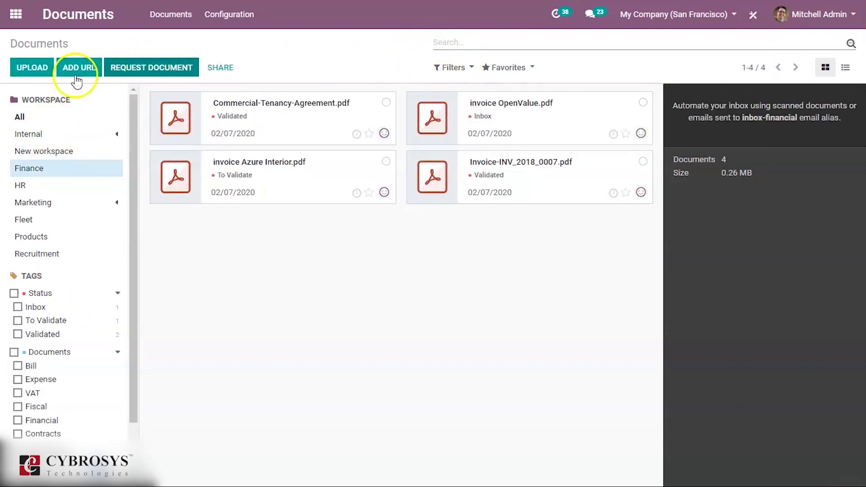
pyautogui.click(310, 244)
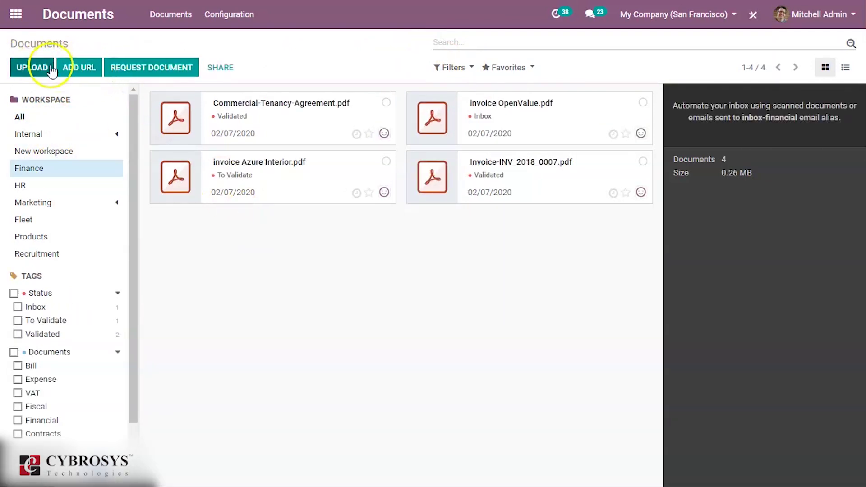
pyautogui.click(84, 71)
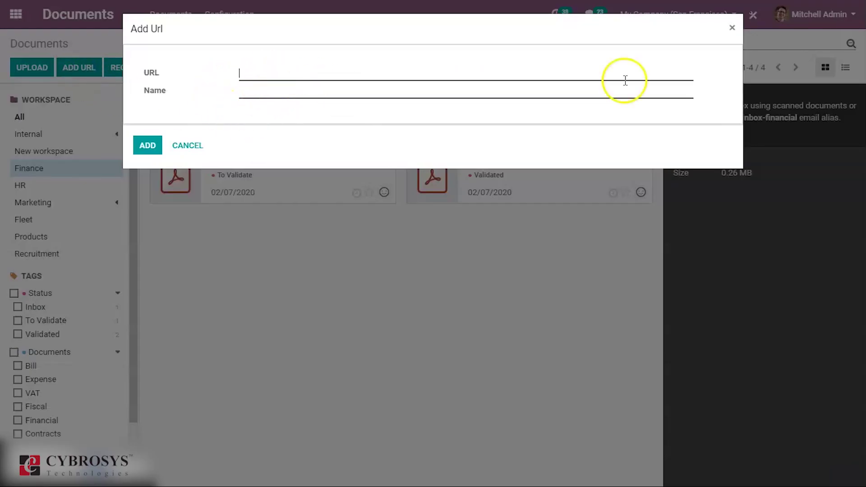
pyautogui.click(190, 148)
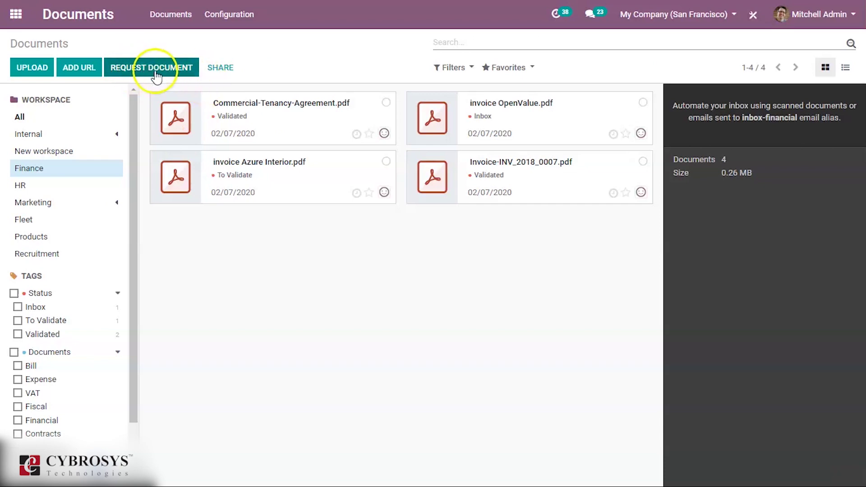
# Start a document request named 'Missing expense document' and assign a colleague as its owner
pyautogui.click(155, 73)
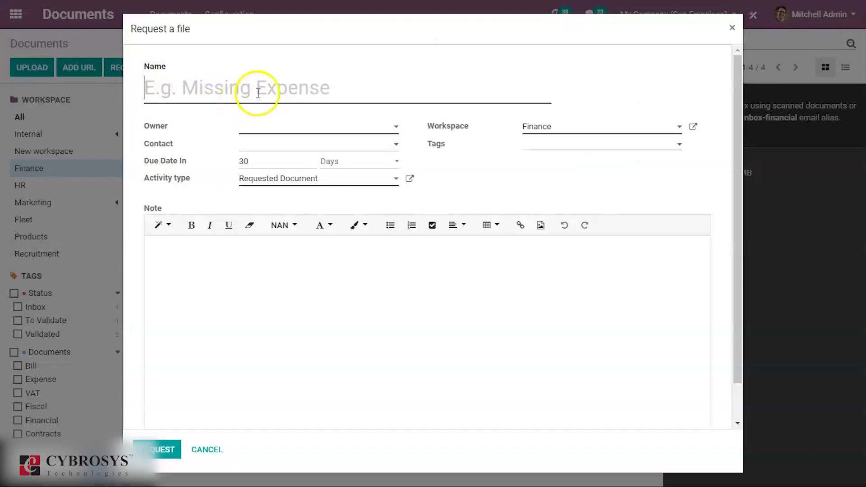
pyautogui.click(258, 93)
pyautogui.click(361, 92)
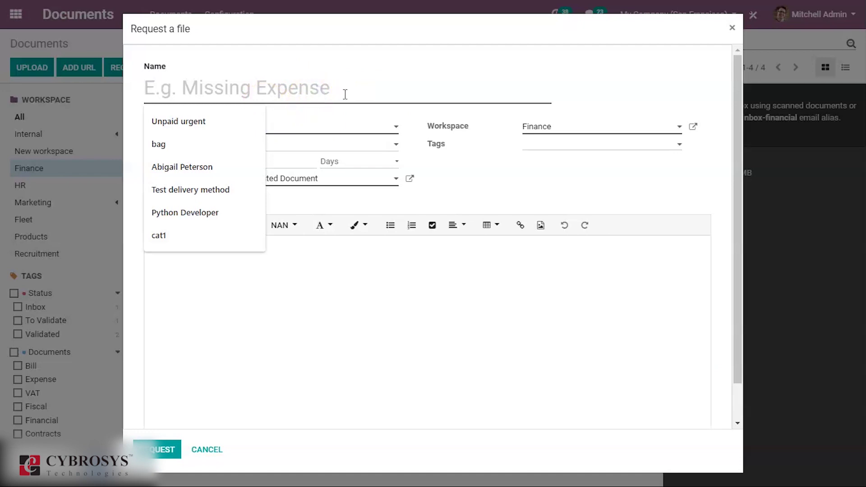
pyautogui.write('Missing expense documant')
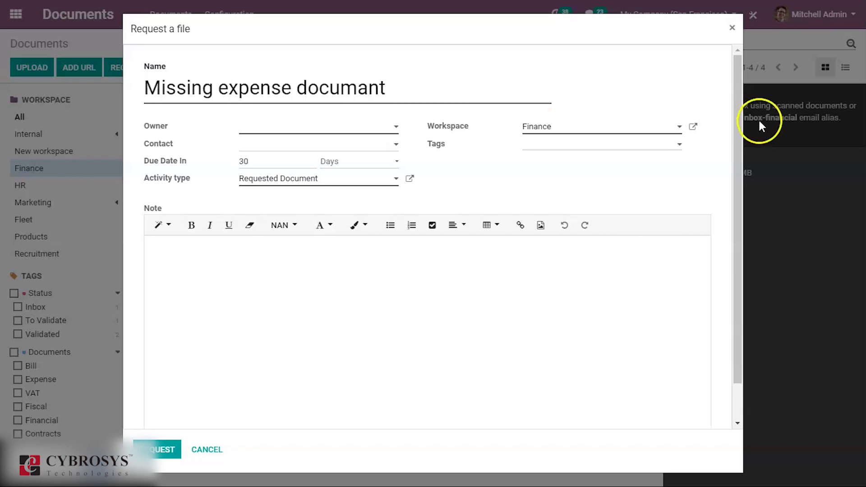
pyautogui.click(338, 128)
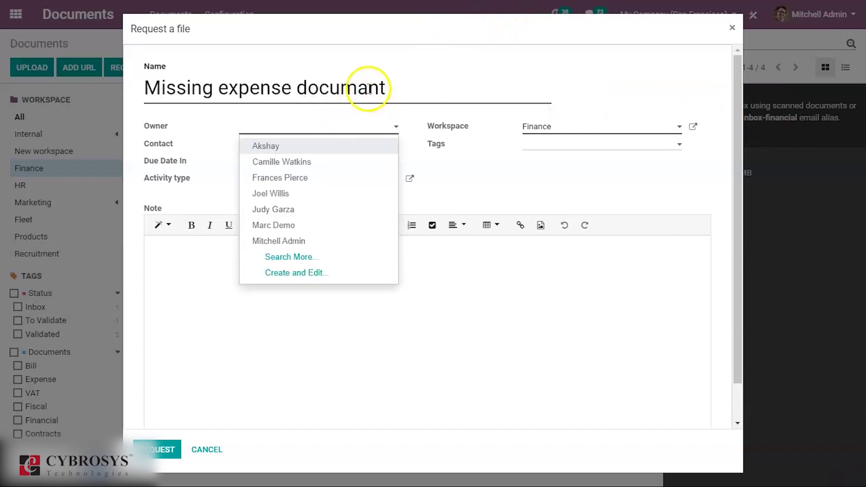
pyautogui.click(369, 89)
pyautogui.write('e')
pyautogui.click(354, 129)
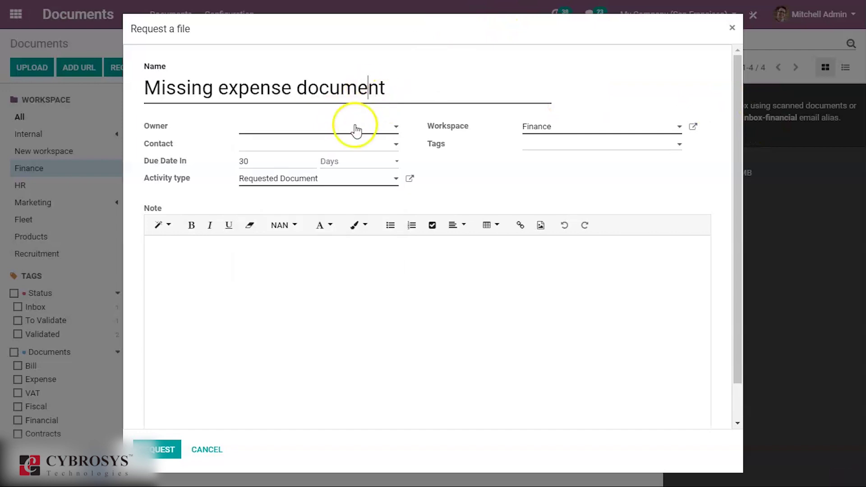
pyautogui.click(348, 163)
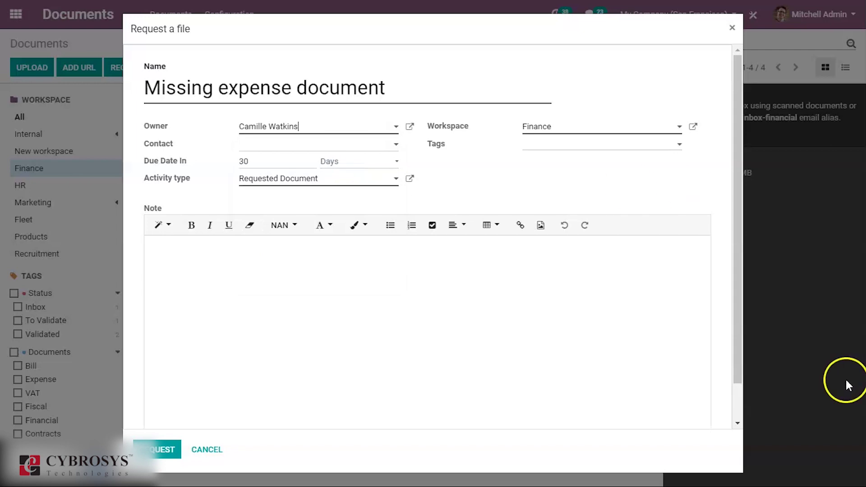
# Set the request's contact, keep Requested Document type and Finance workspace, and send it
pyautogui.click(323, 149)
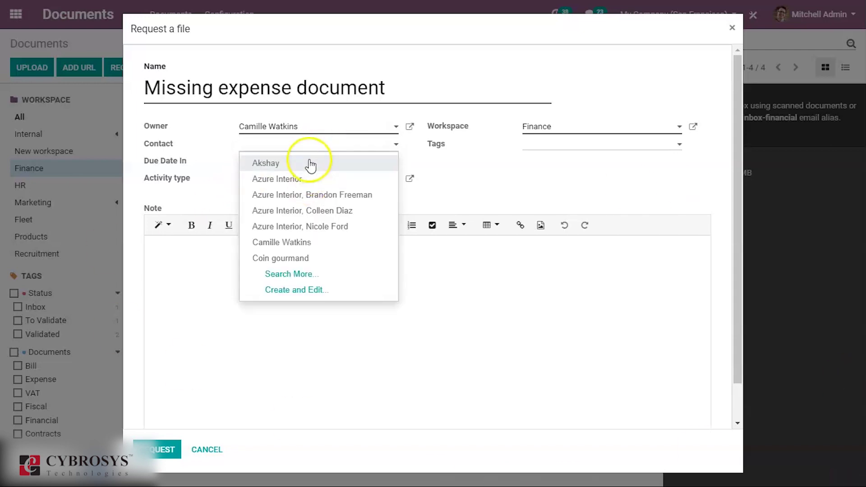
pyautogui.click(309, 162)
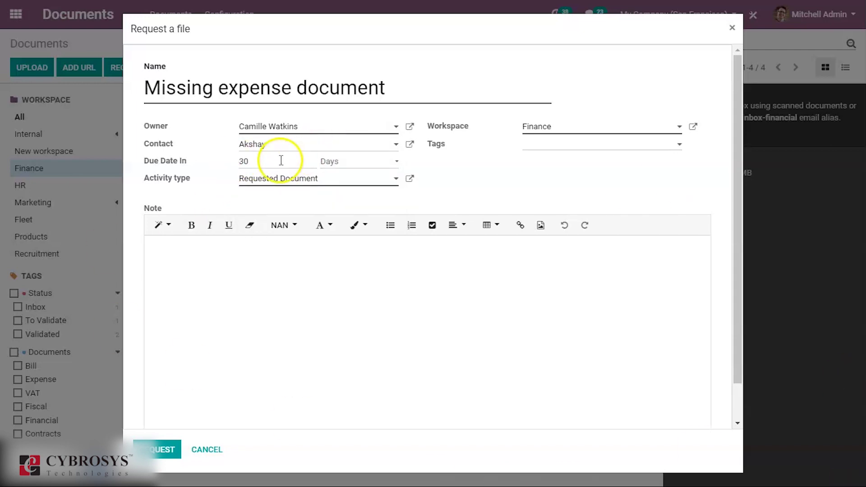
pyautogui.click(317, 183)
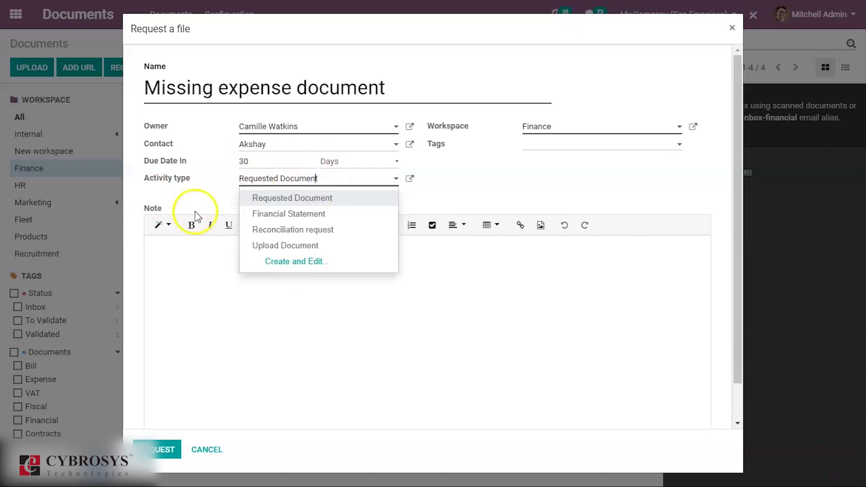
pyautogui.click(537, 189)
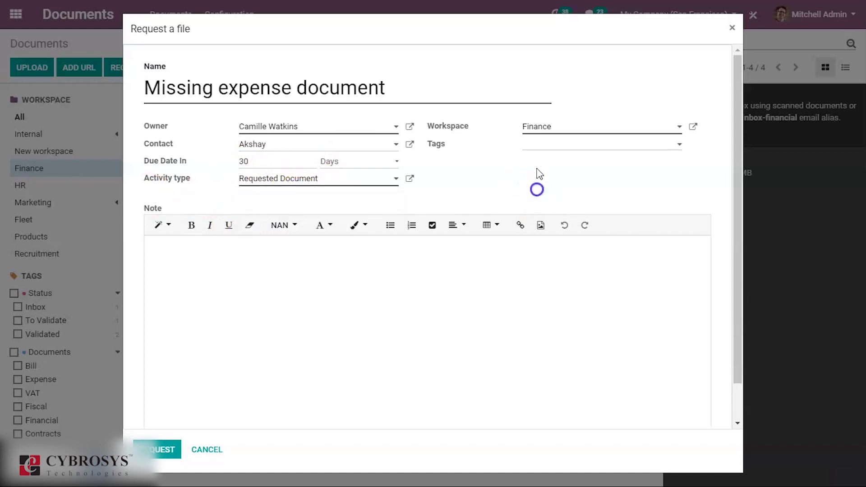
pyautogui.click(537, 128)
pyautogui.click(442, 178)
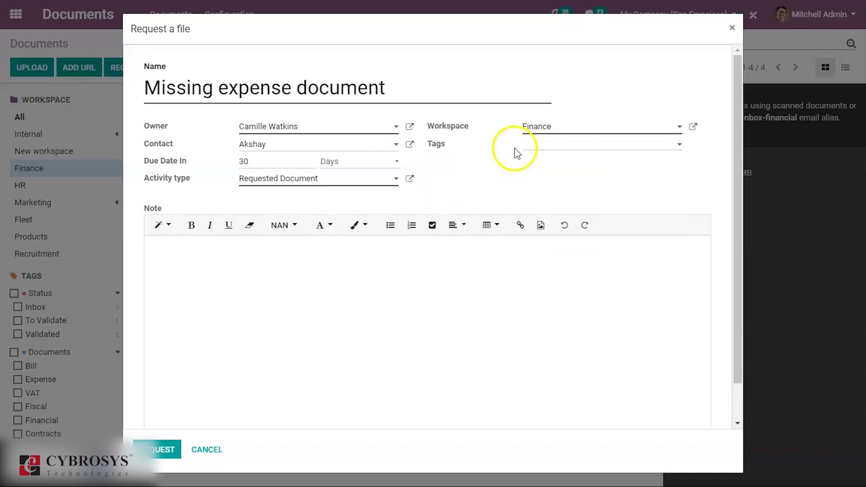
pyautogui.click(537, 144)
pyautogui.click(461, 183)
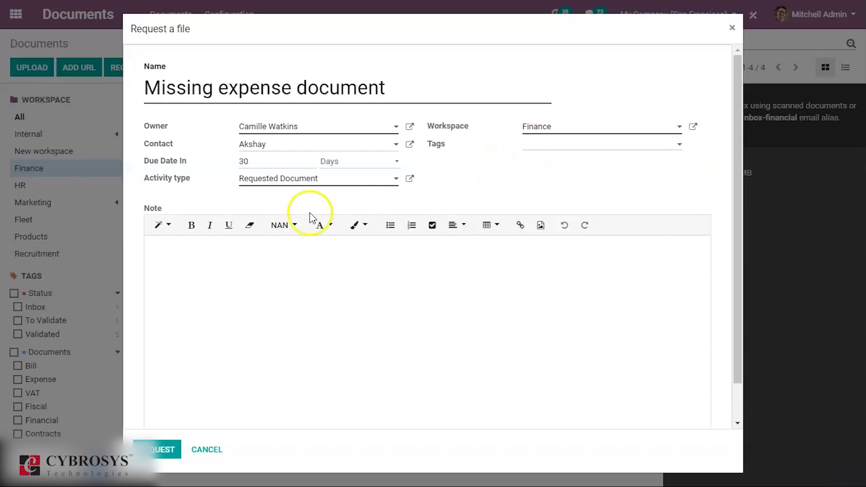
pyautogui.click(273, 273)
pyautogui.click(158, 450)
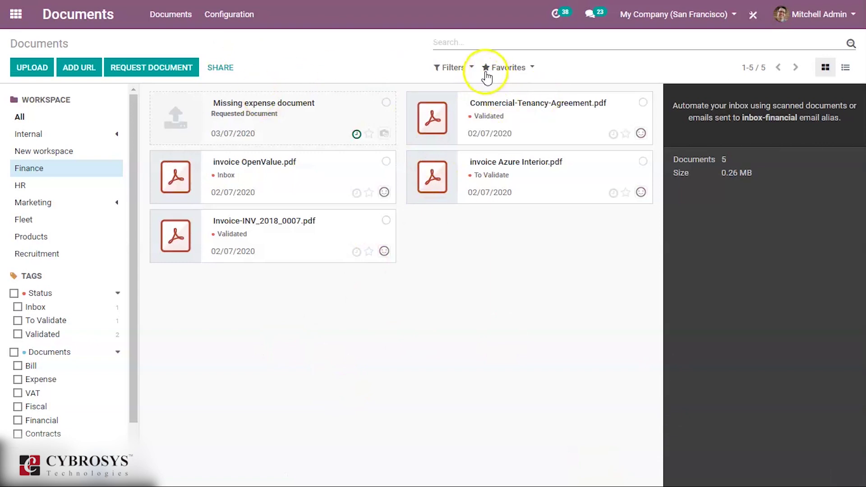
# Filter the Finance workspace to show only requested documents and begin sharing that view
pyautogui.click(460, 67)
pyautogui.click(481, 210)
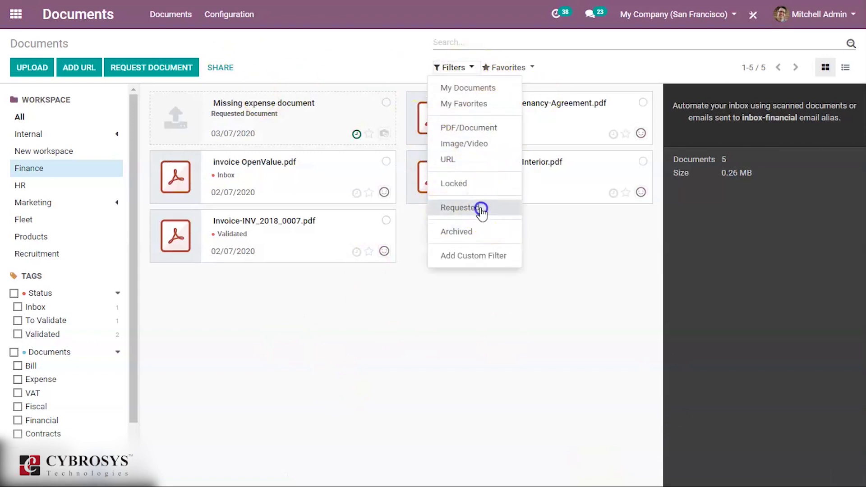
pyautogui.click(320, 203)
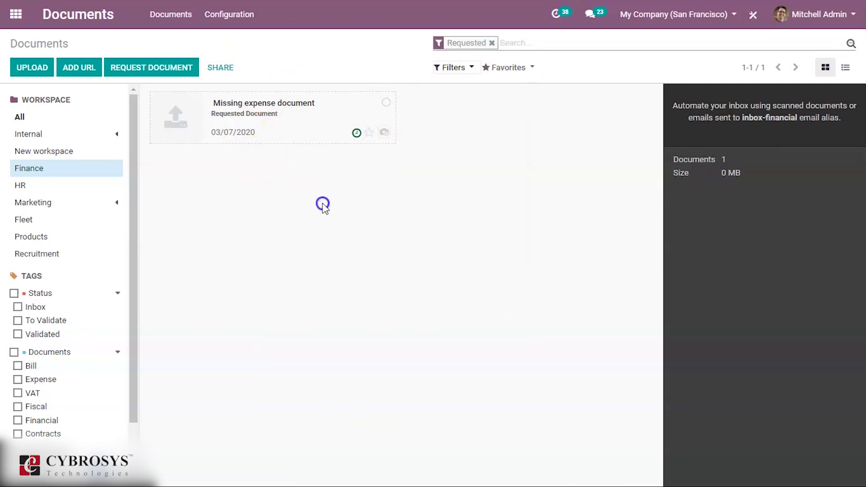
pyautogui.click(216, 66)
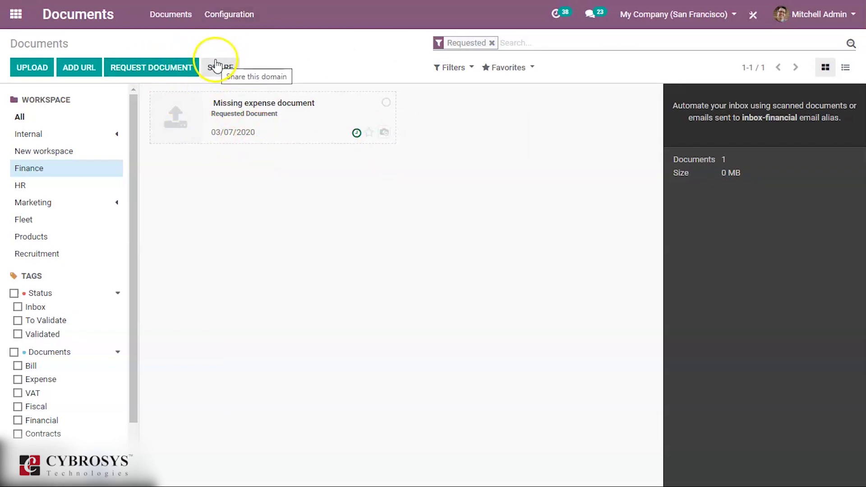
# Review the existing shared links, then return to Finance and create a workspace share link
pyautogui.click(231, 15)
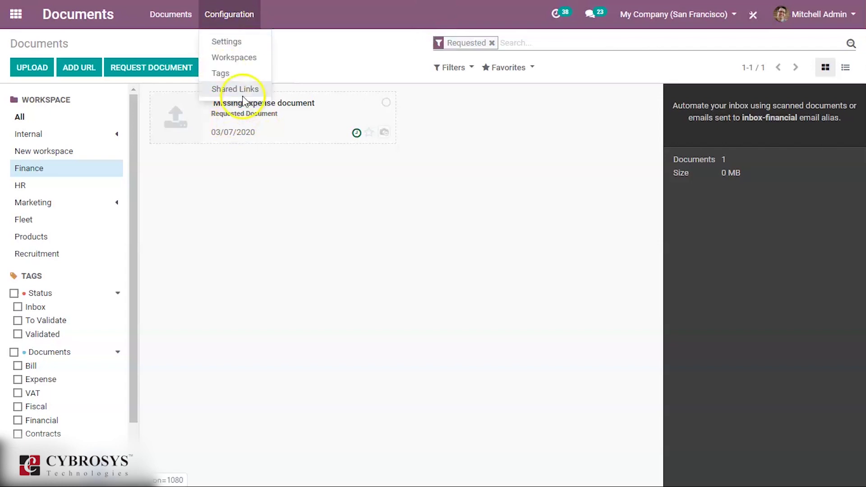
pyautogui.click(243, 90)
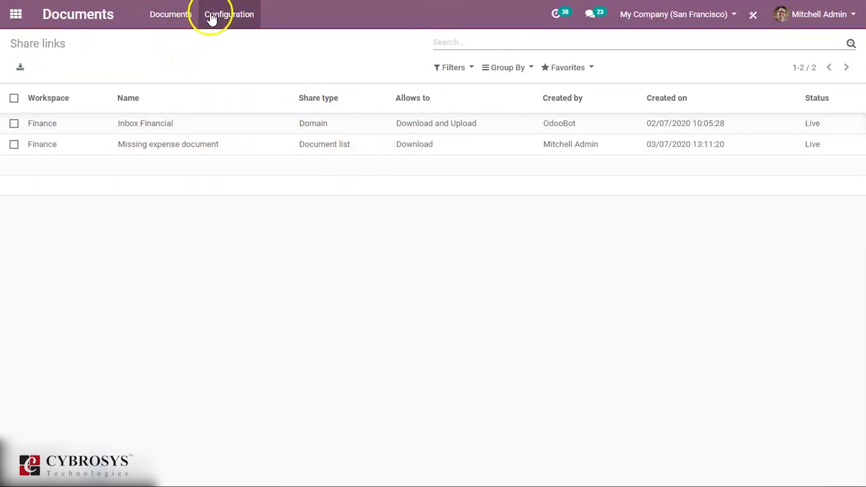
pyautogui.click(187, 18)
pyautogui.click(222, 70)
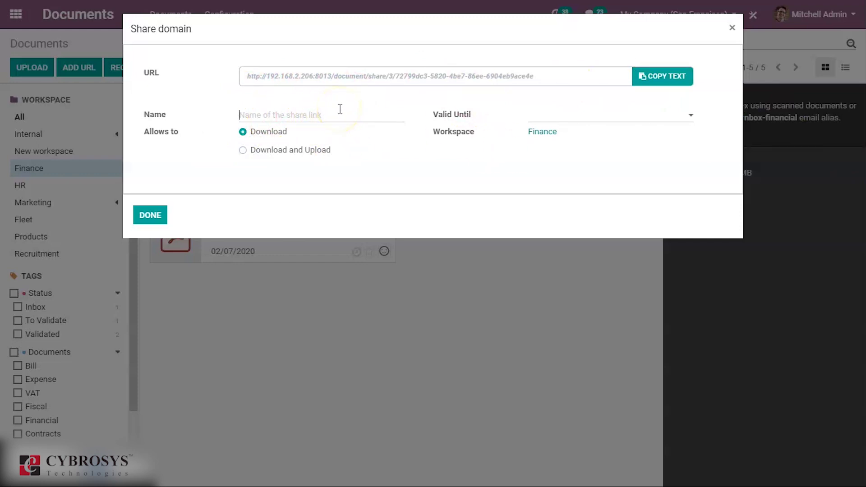
# Make the Finance share link allow download and upload, expire 03/14/2020, and copy its URL
pyautogui.write('t')
pyautogui.press('BackSpace')
pyautogui.click(263, 152)
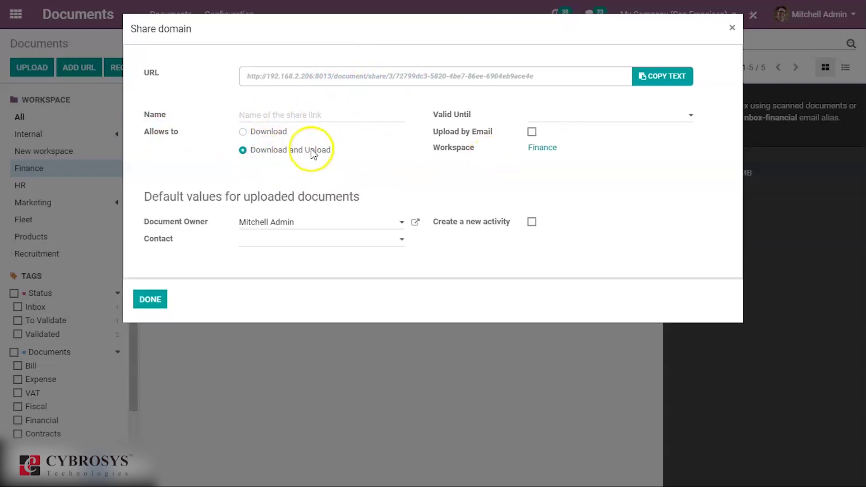
pyautogui.click(552, 120)
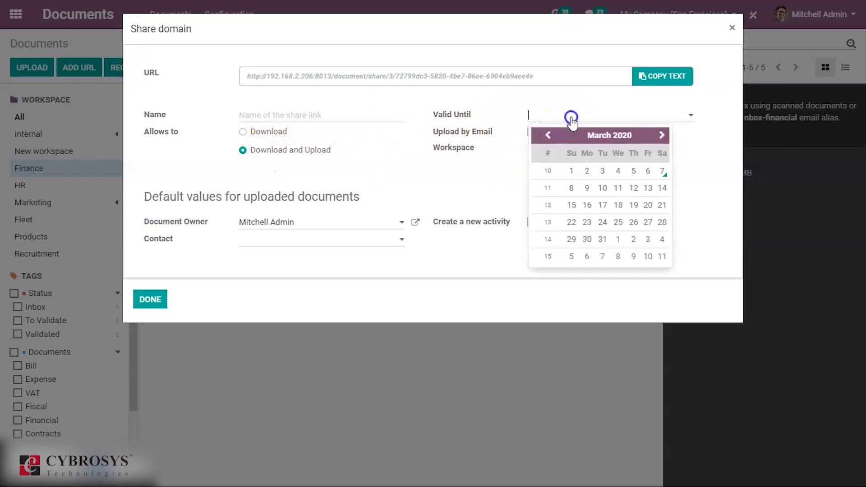
pyautogui.click(661, 189)
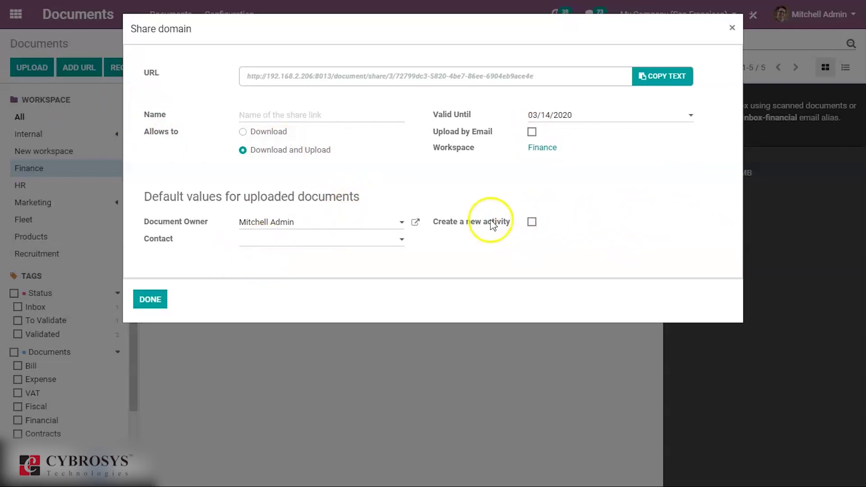
pyautogui.click(532, 222)
pyautogui.click(526, 222)
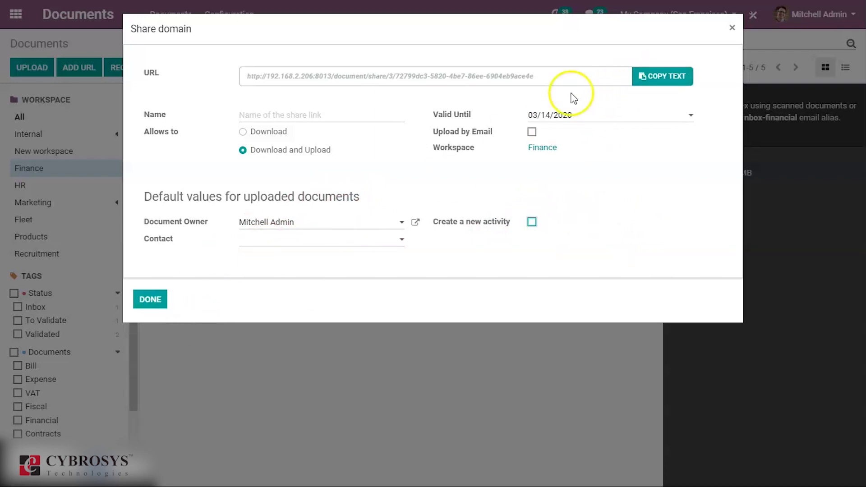
pyautogui.click(645, 83)
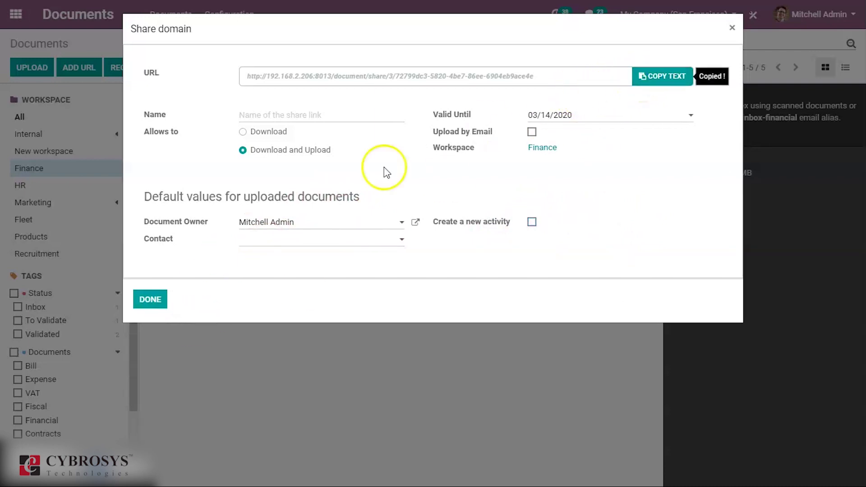
pyautogui.click(149, 300)
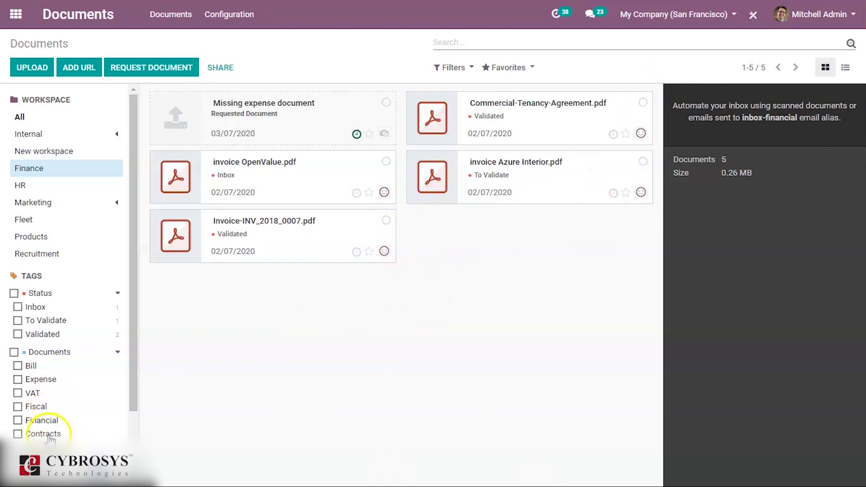
# In Documents settings, centralize Accounting files in the Finance workspace
pyautogui.click(234, 21)
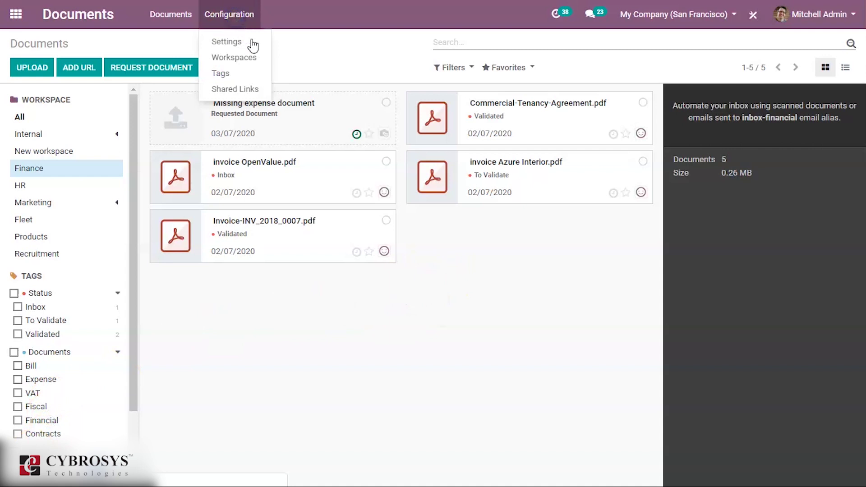
pyautogui.click(244, 44)
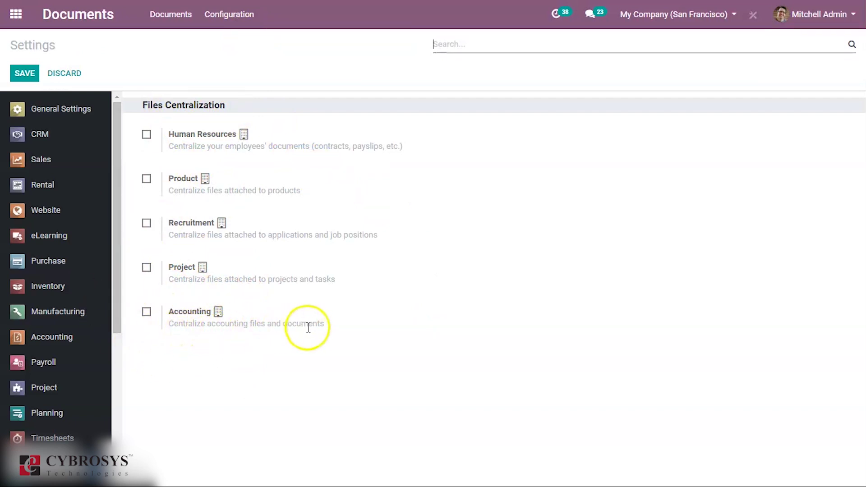
pyautogui.click(146, 312)
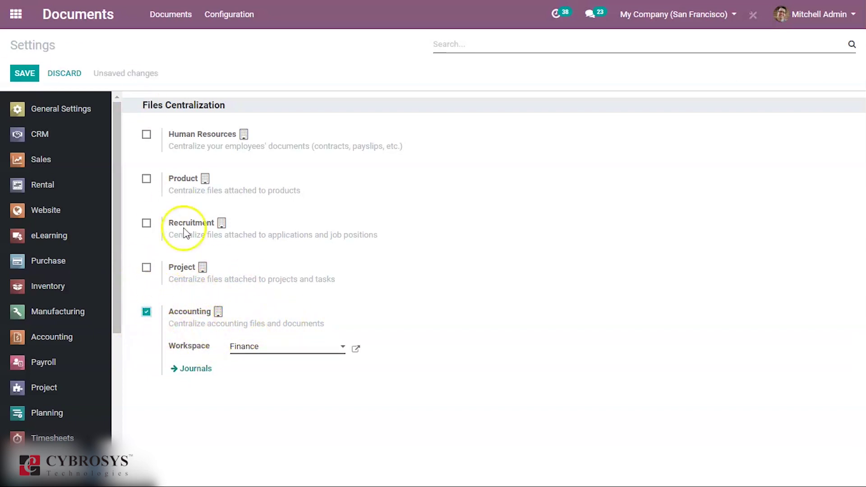
pyautogui.click(278, 347)
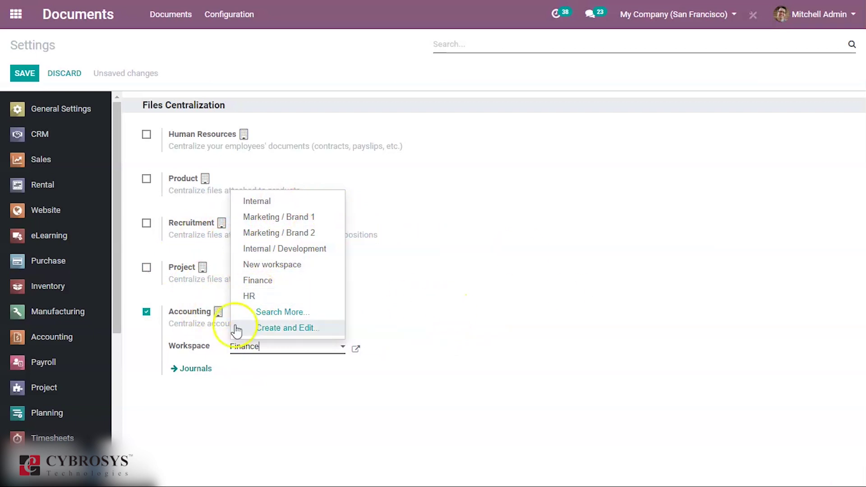
pyautogui.click(487, 323)
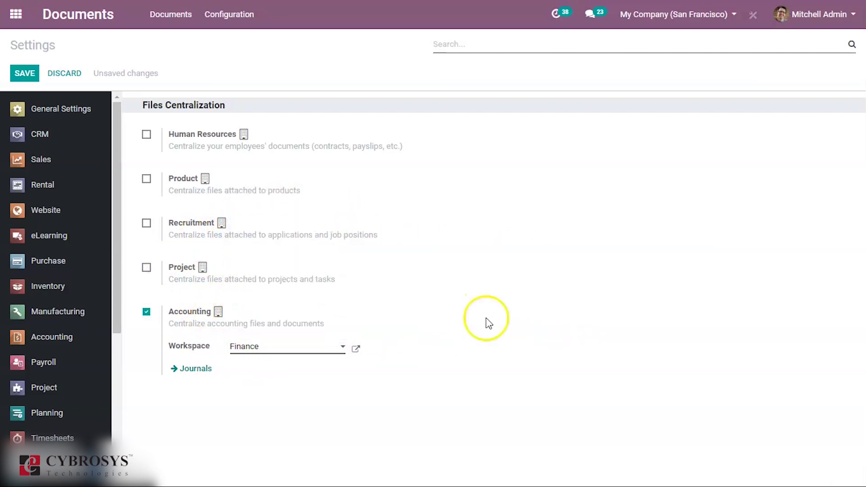
# Enable files centralization for Project, Recruitment, Product and Human Resources
pyautogui.click(147, 269)
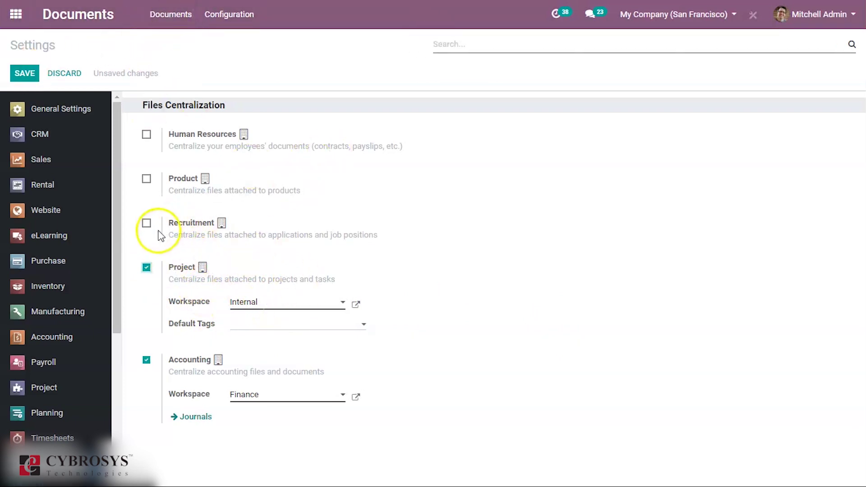
pyautogui.click(146, 223)
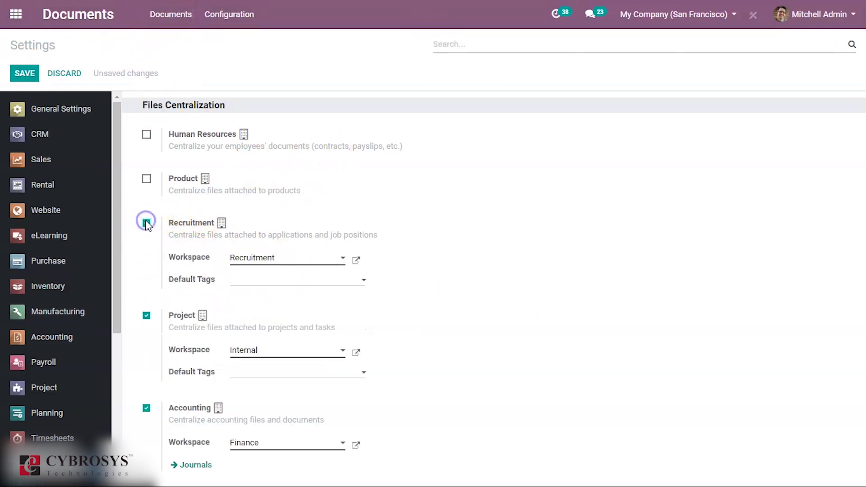
pyautogui.click(147, 179)
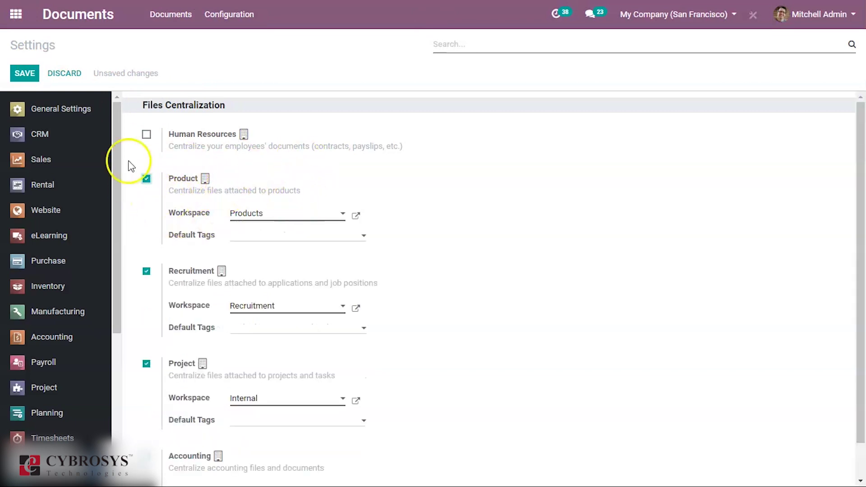
pyautogui.click(146, 135)
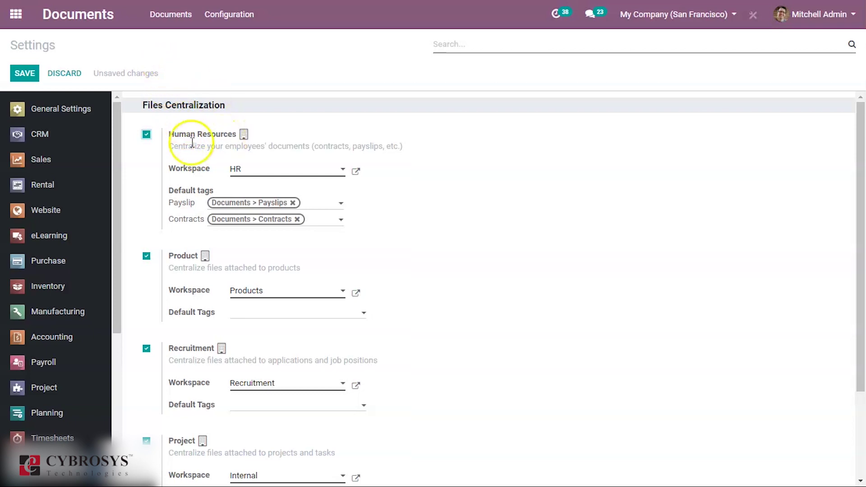
# Leave the HR Payslips and Contracts default tags unchanged and save the centralization settings
pyautogui.click(323, 208)
pyautogui.click(421, 179)
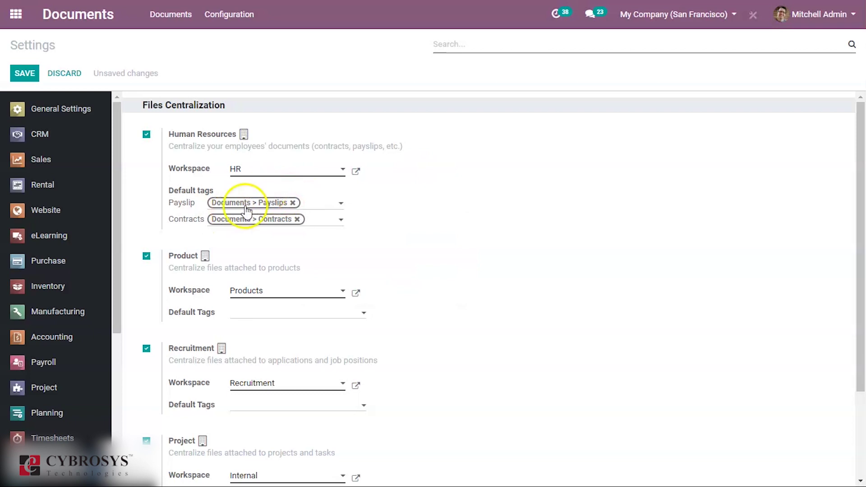
pyautogui.click(317, 225)
pyautogui.click(399, 212)
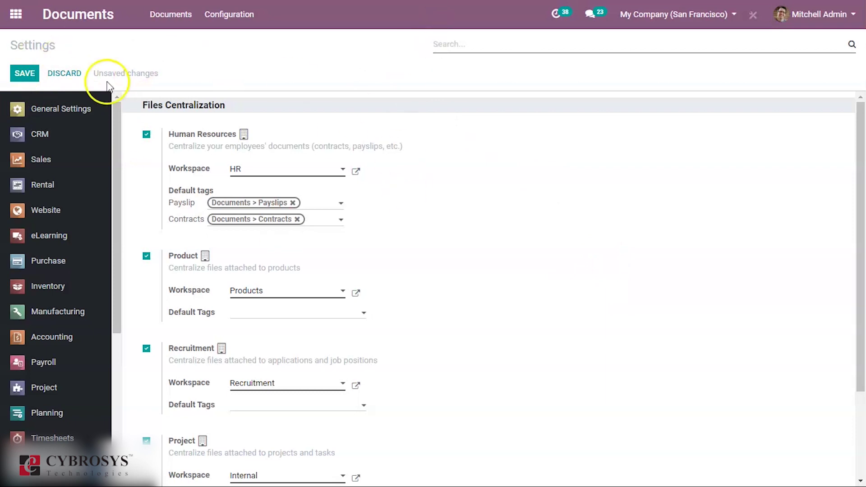
pyautogui.click(31, 73)
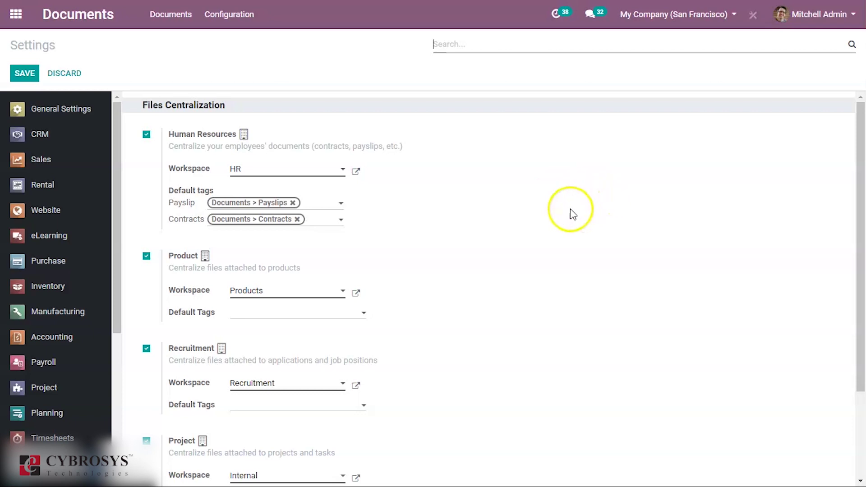
pyautogui.click(180, 16)
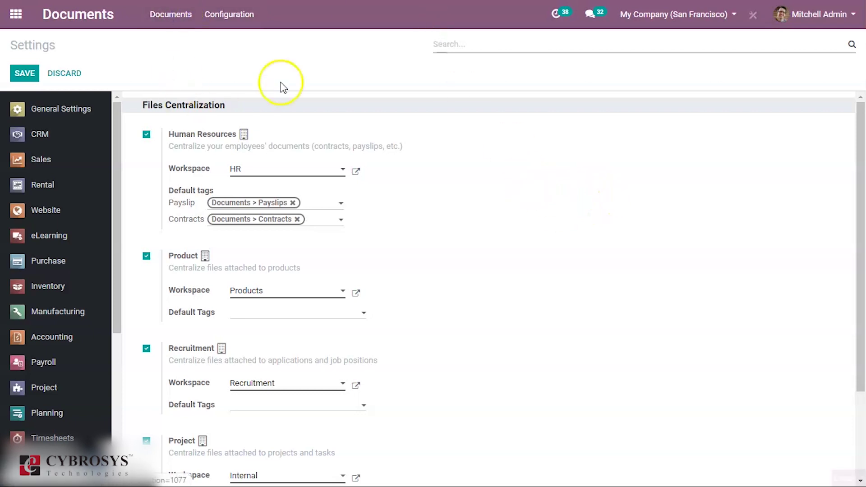